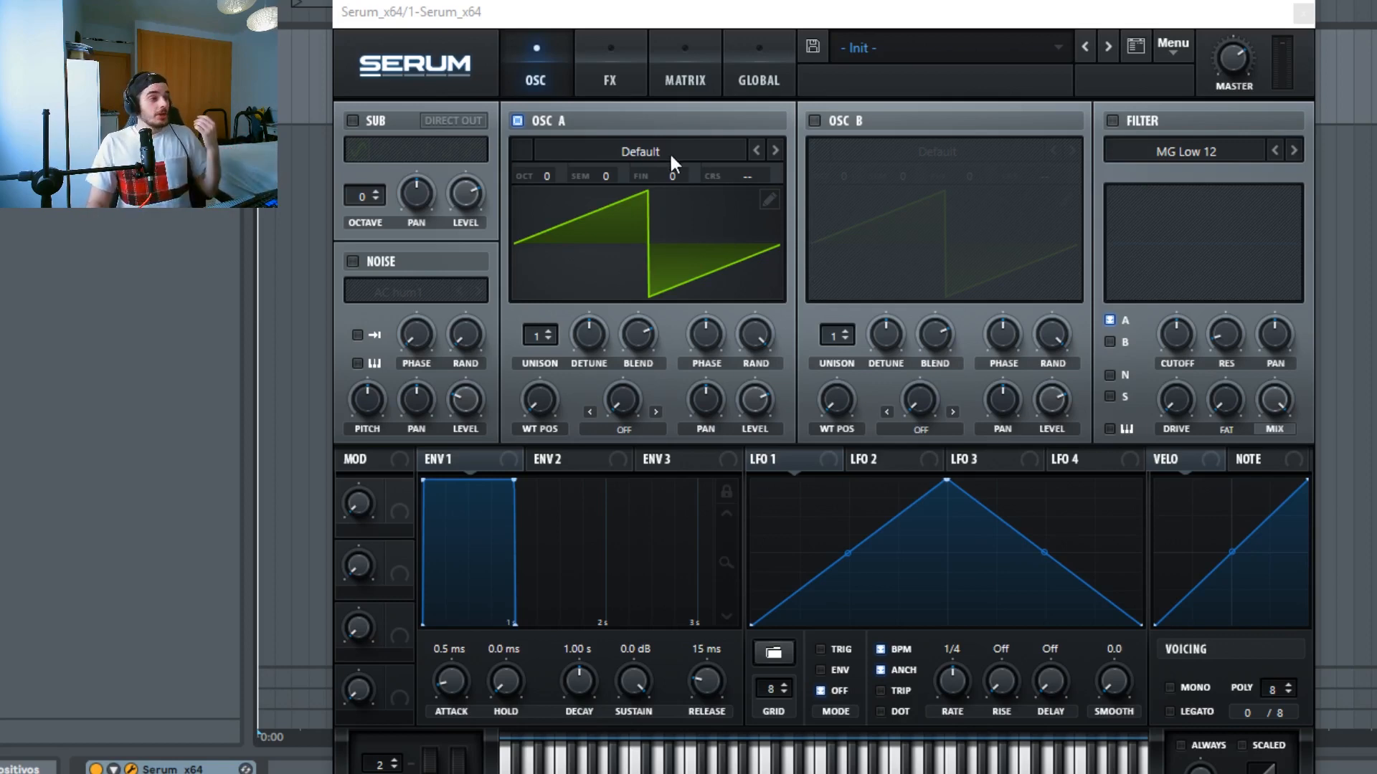
Step: Load the Basic Shapes wavetable into Oscillator A
left_click(583, 146)
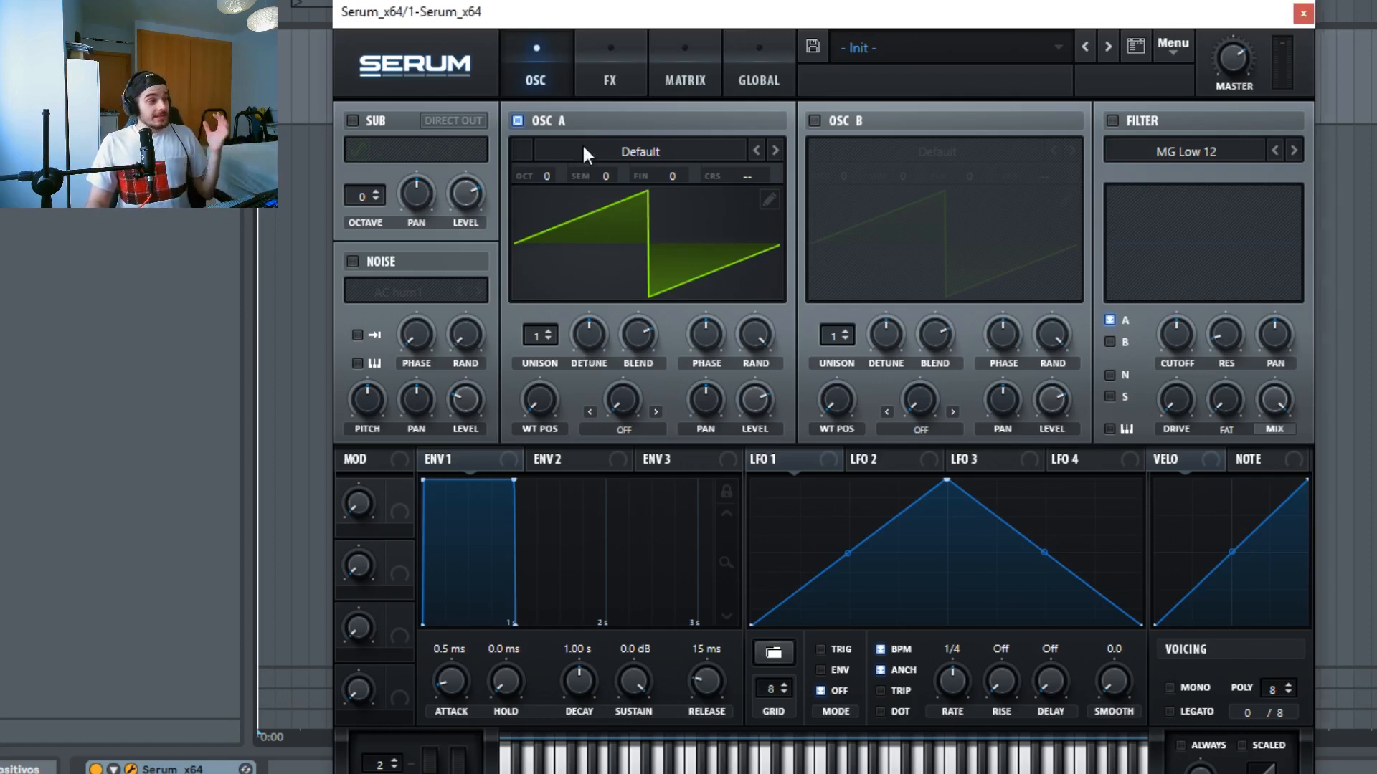
left_click(621, 164)
mouse_move(625, 178)
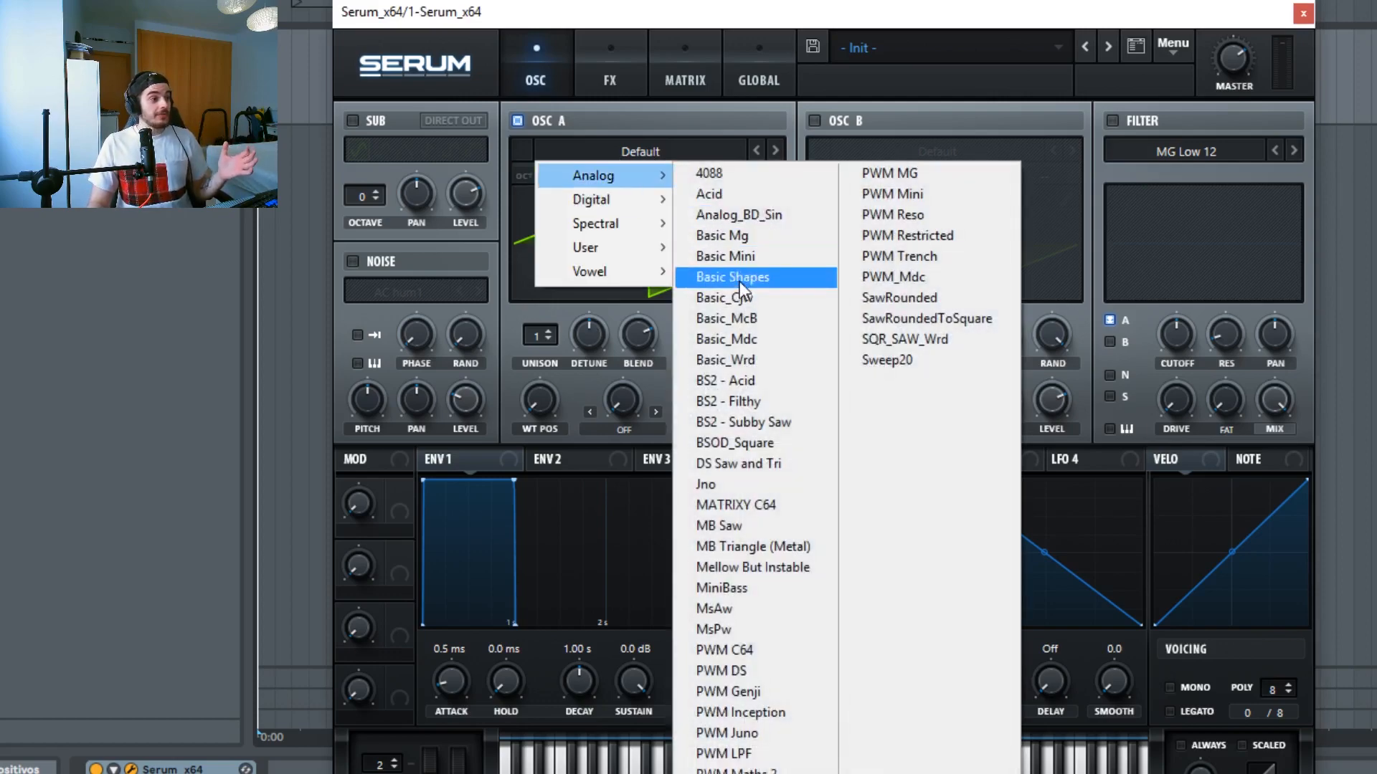
left_click(738, 280)
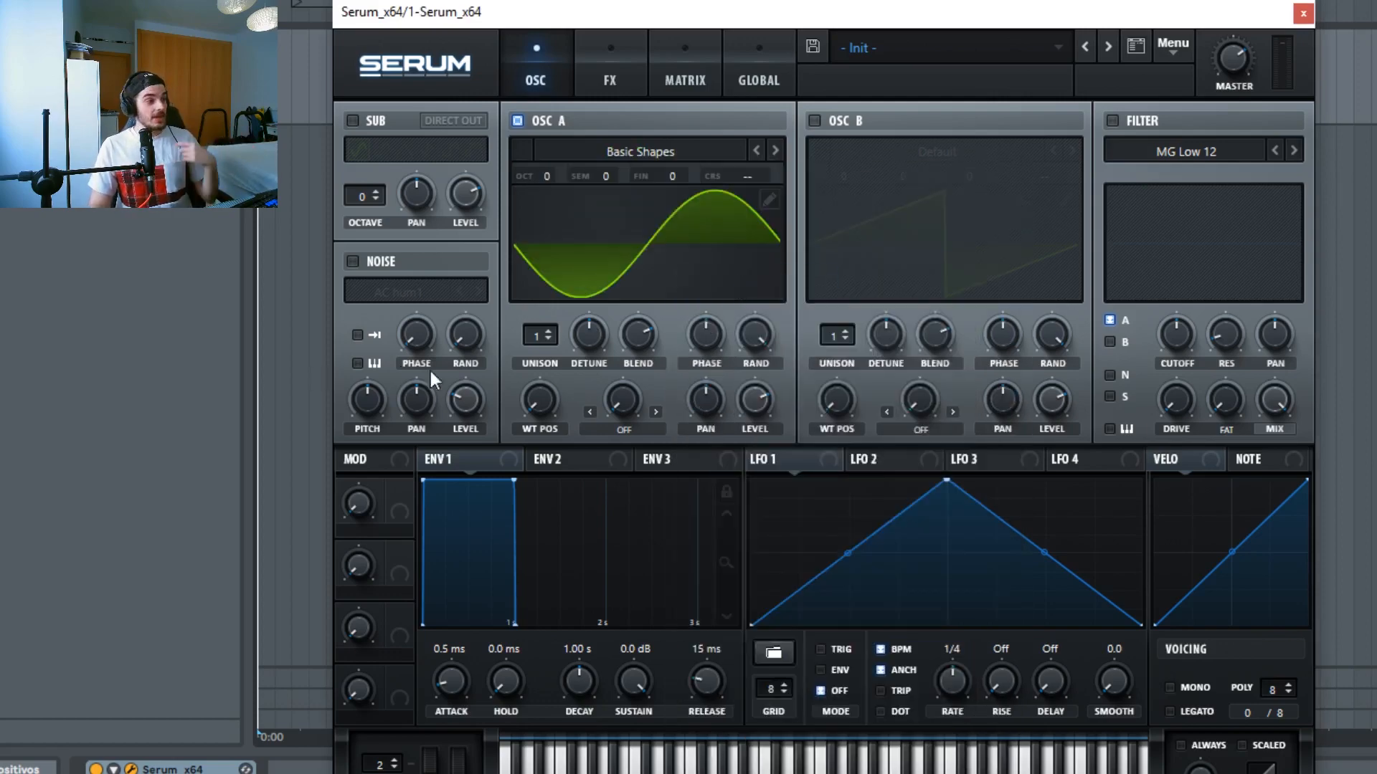
Step: Adjust Oscillator A's wavetable position and toggle playback to hear the shape on the spectrum analyzer
left_click_drag(539, 406, 566, 310)
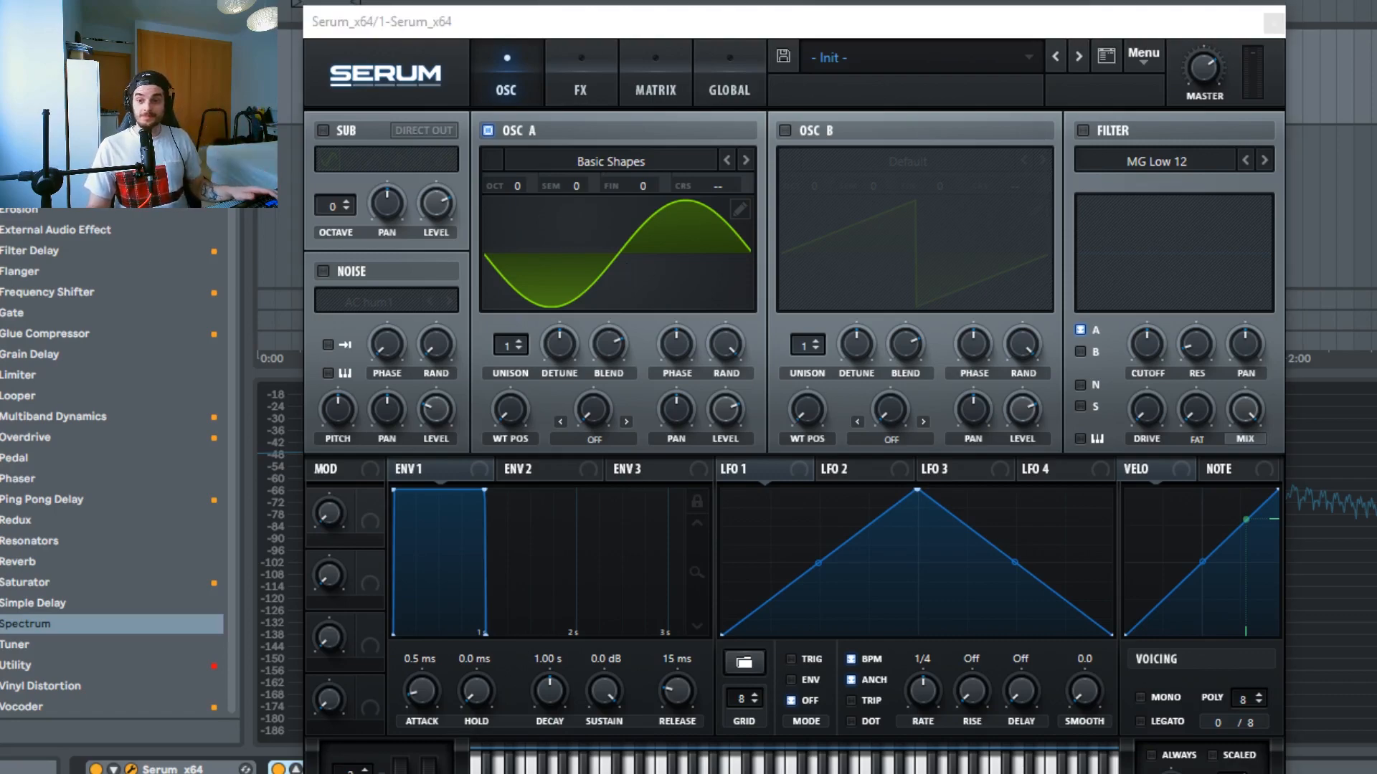
key("space")
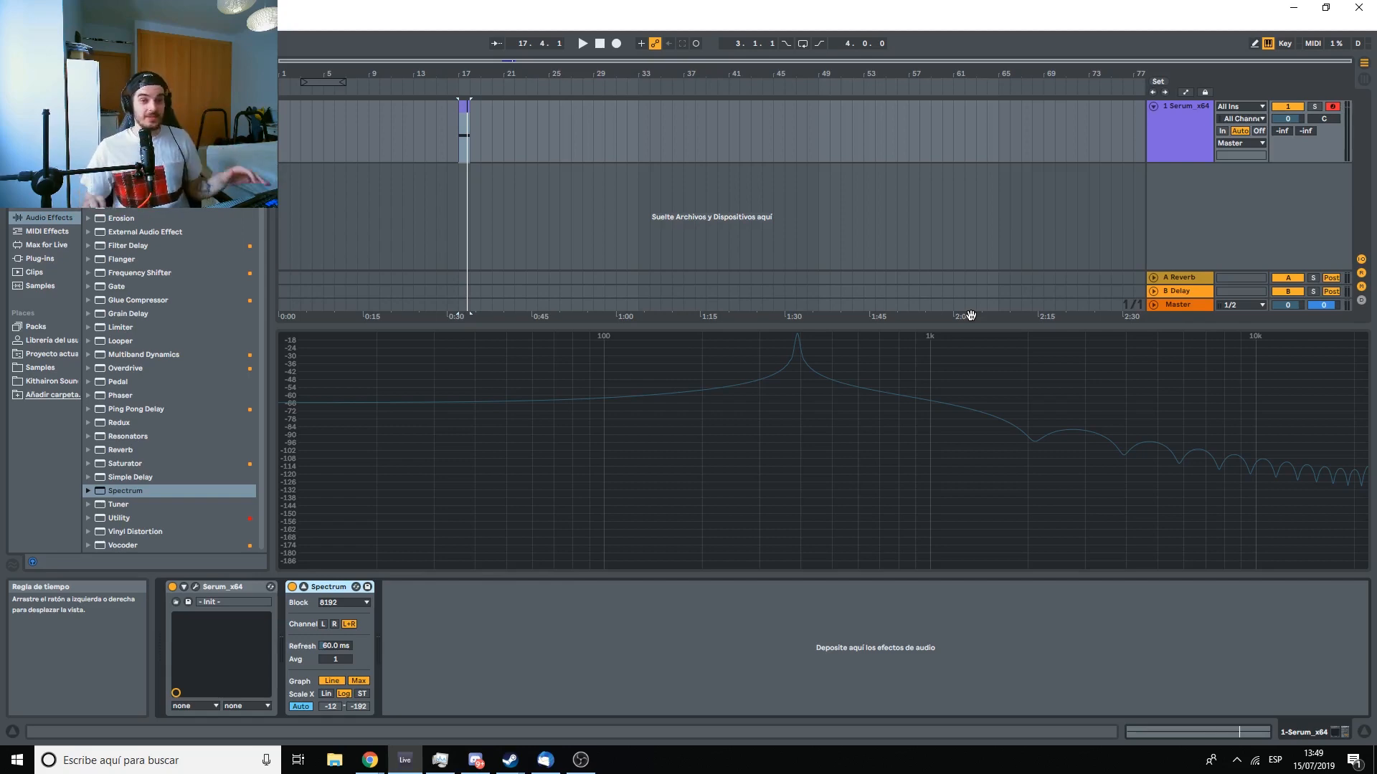
key("space")
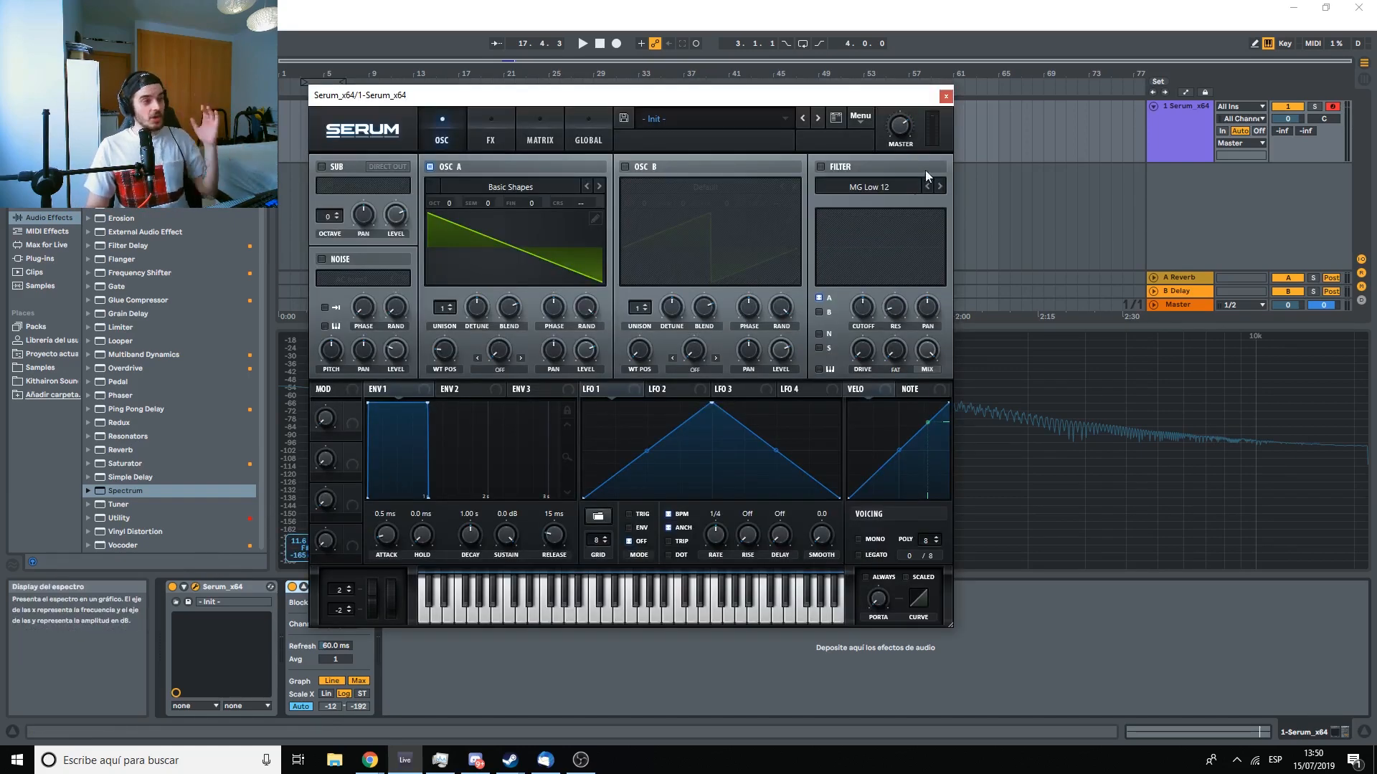
Step: Close the plugin window and play the sound to inspect its spectrum
left_click(945, 95)
key("space")
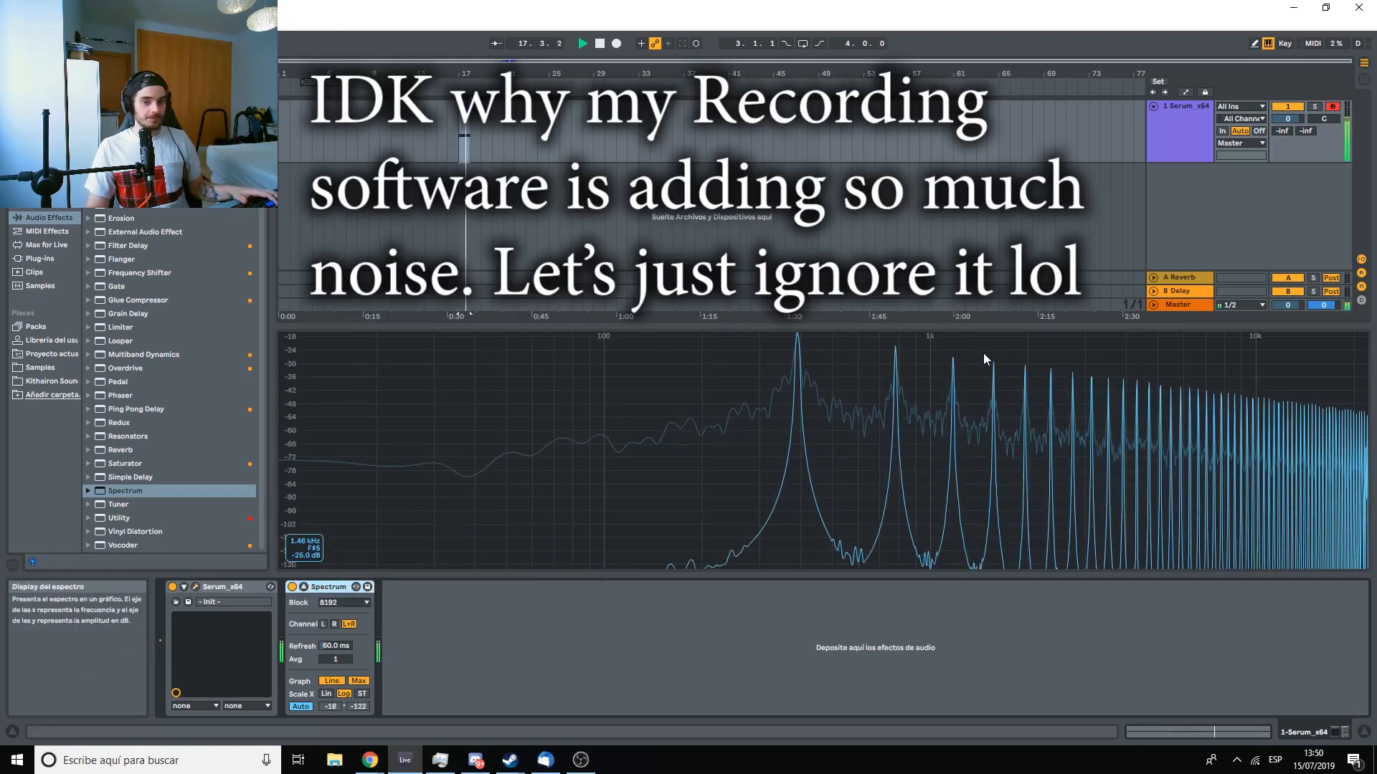
key("space")
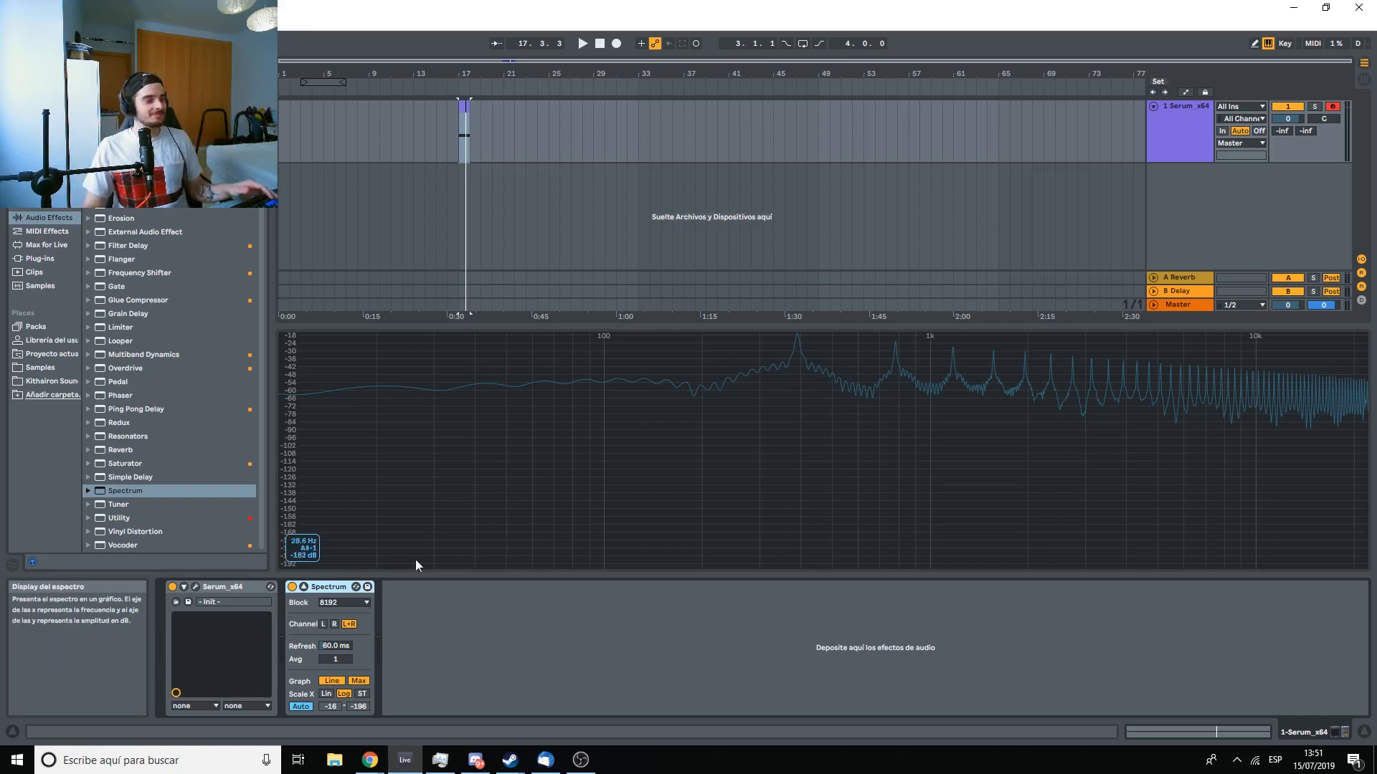
Step: Move Oscillator A's wavetable position to the triangle shape and close the plugin window
key("space")
key("space")
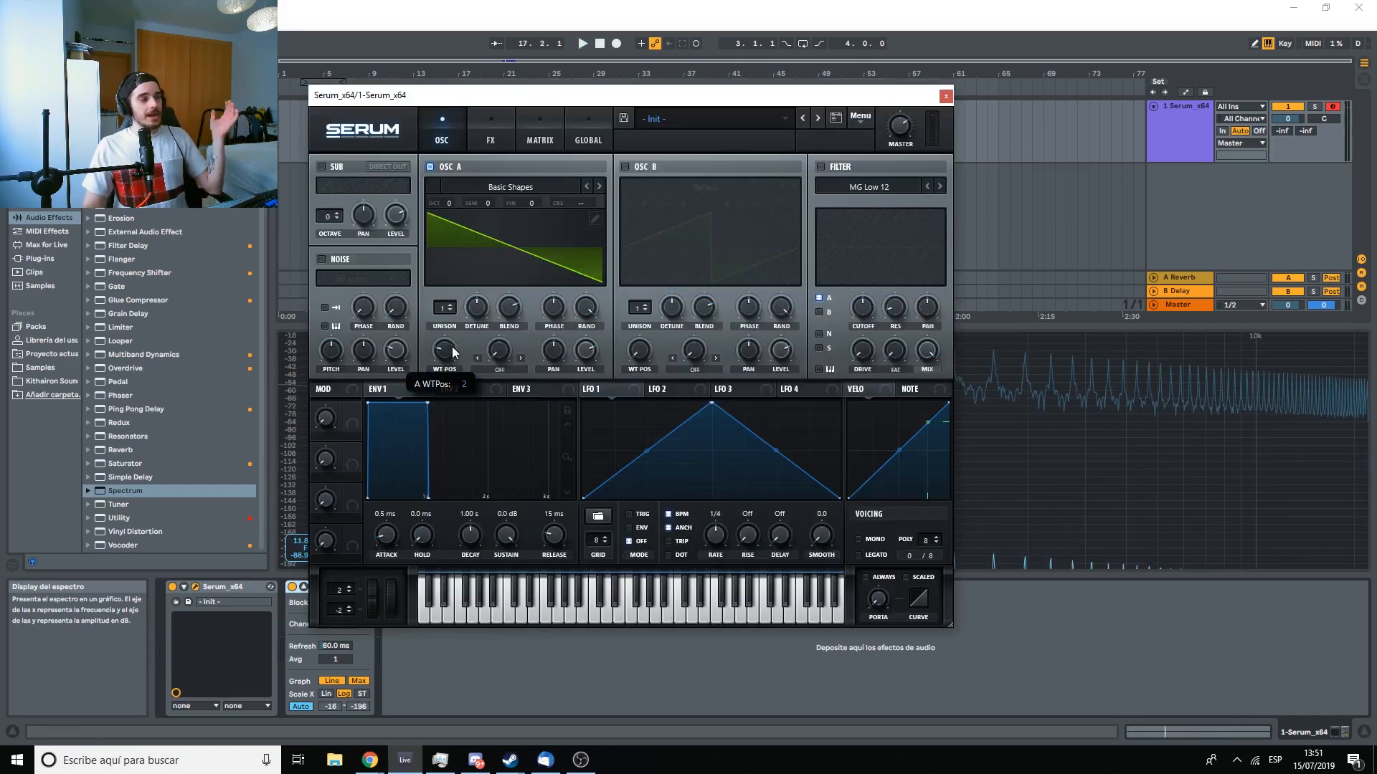
left_click_drag(451, 347, 457, 340)
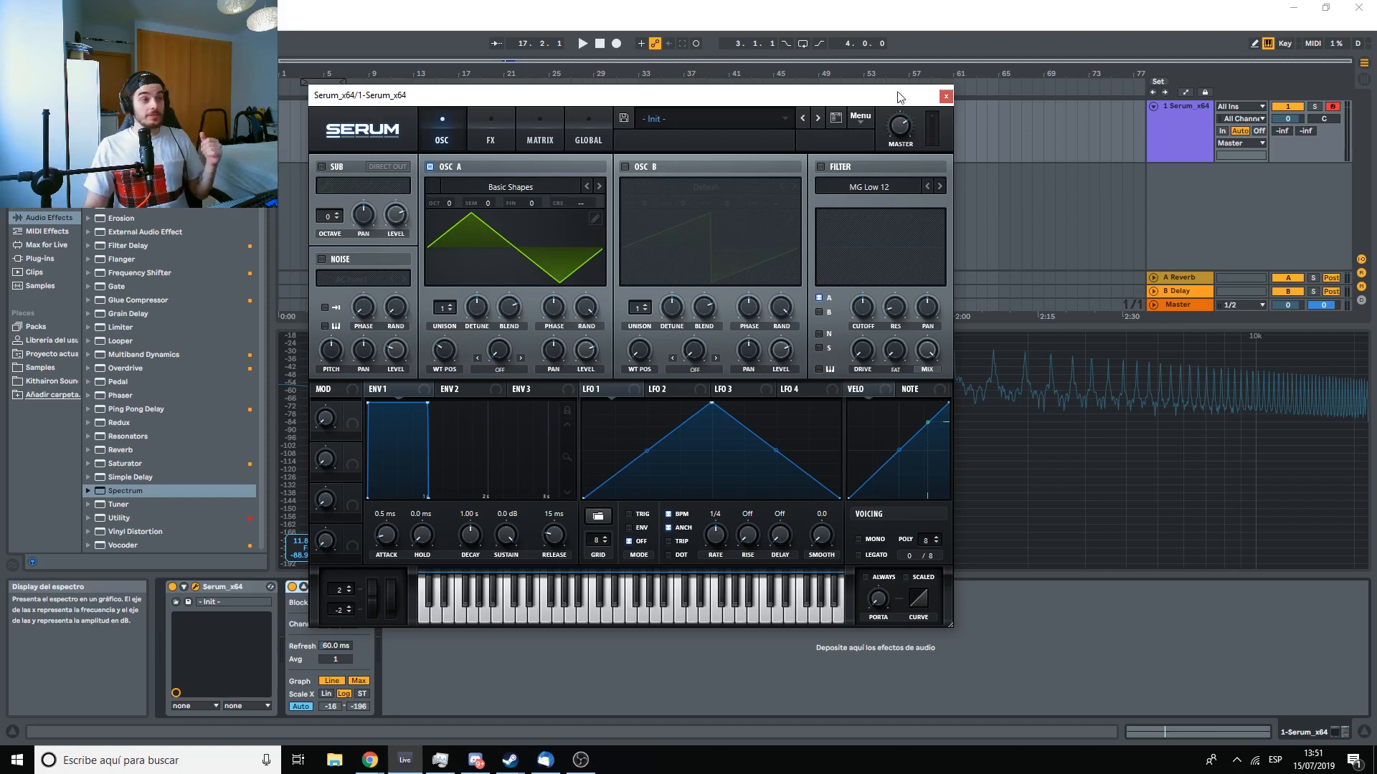
left_click(945, 100)
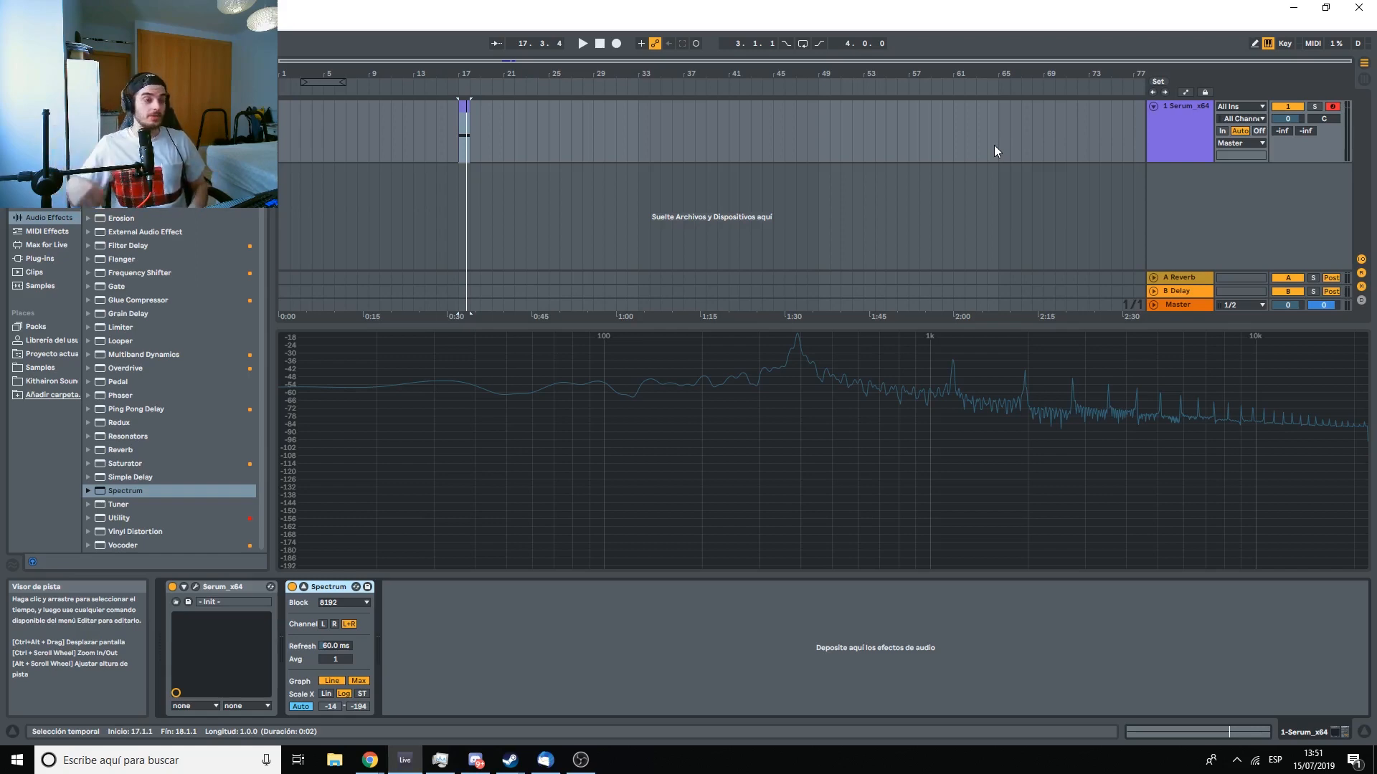
Step: Reopen the Serum window to view the square shape, then close it again
left_click(195, 586)
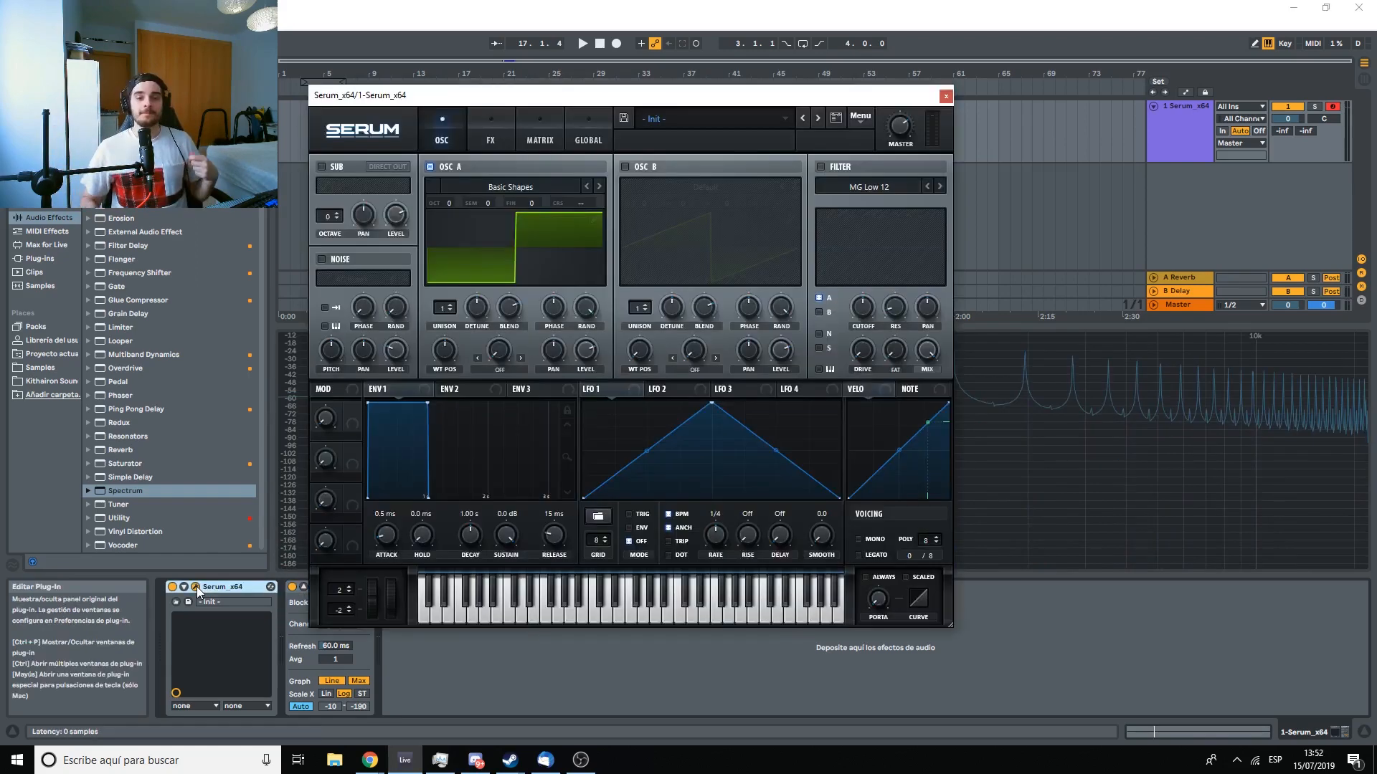
left_click(944, 96)
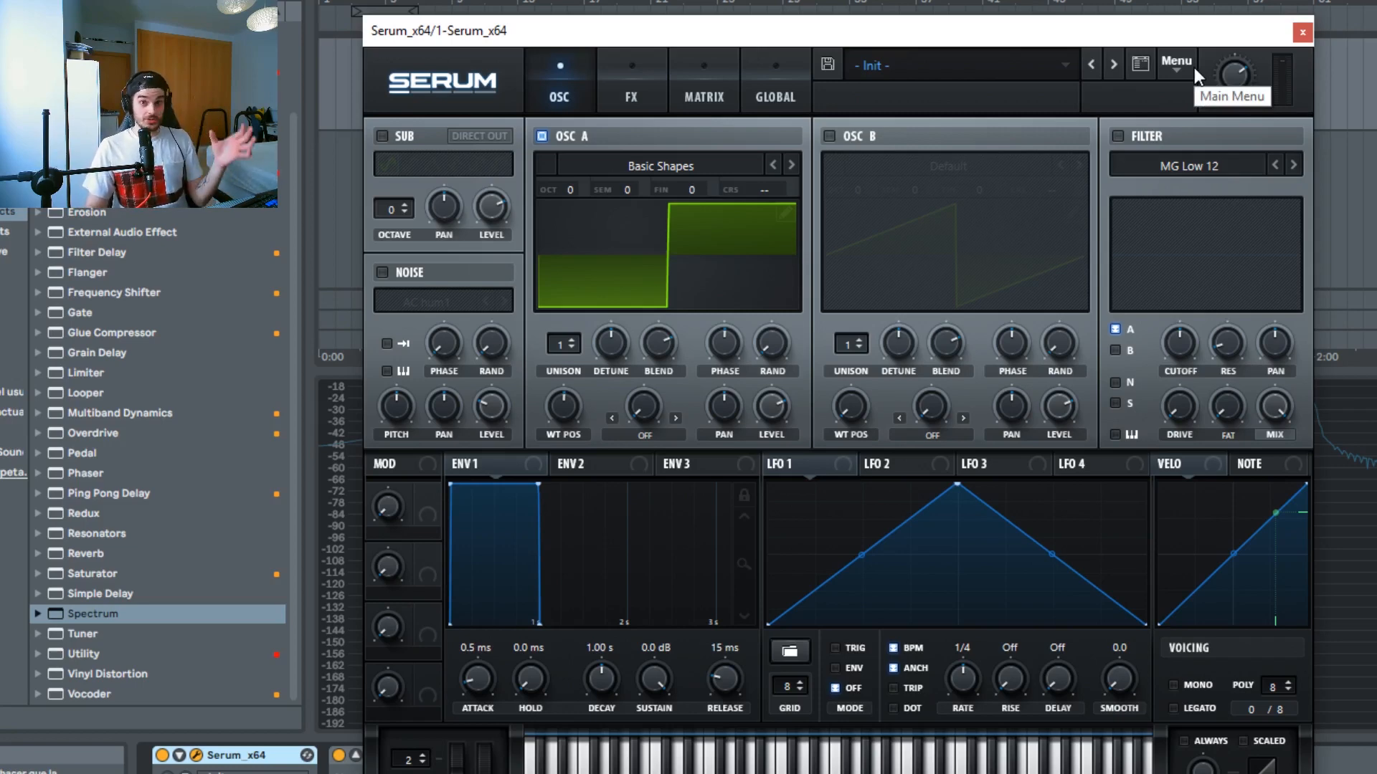
Step: Load the Dist Fwapper SQ wavetable from the Analog category into Oscillator A
left_click(692, 165)
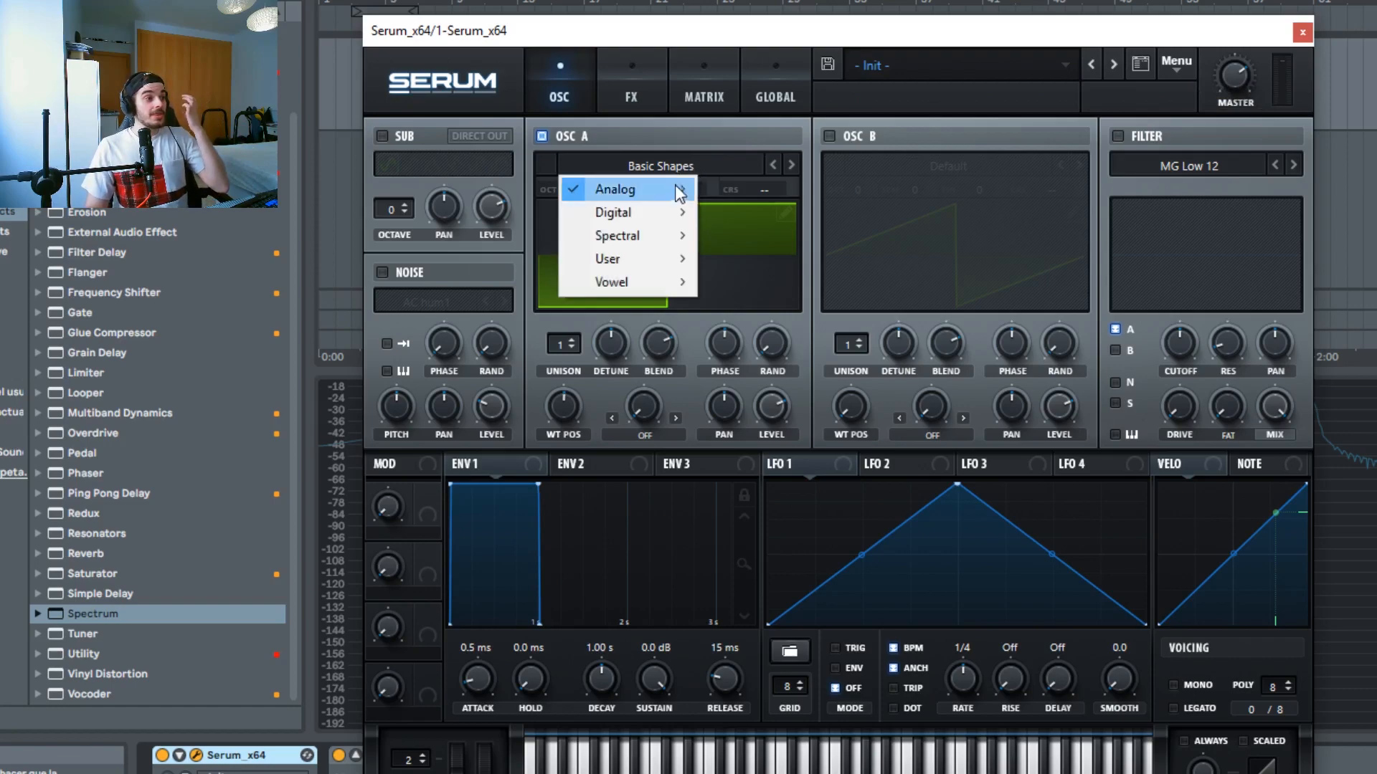
mouse_move(647, 217)
left_click(763, 411)
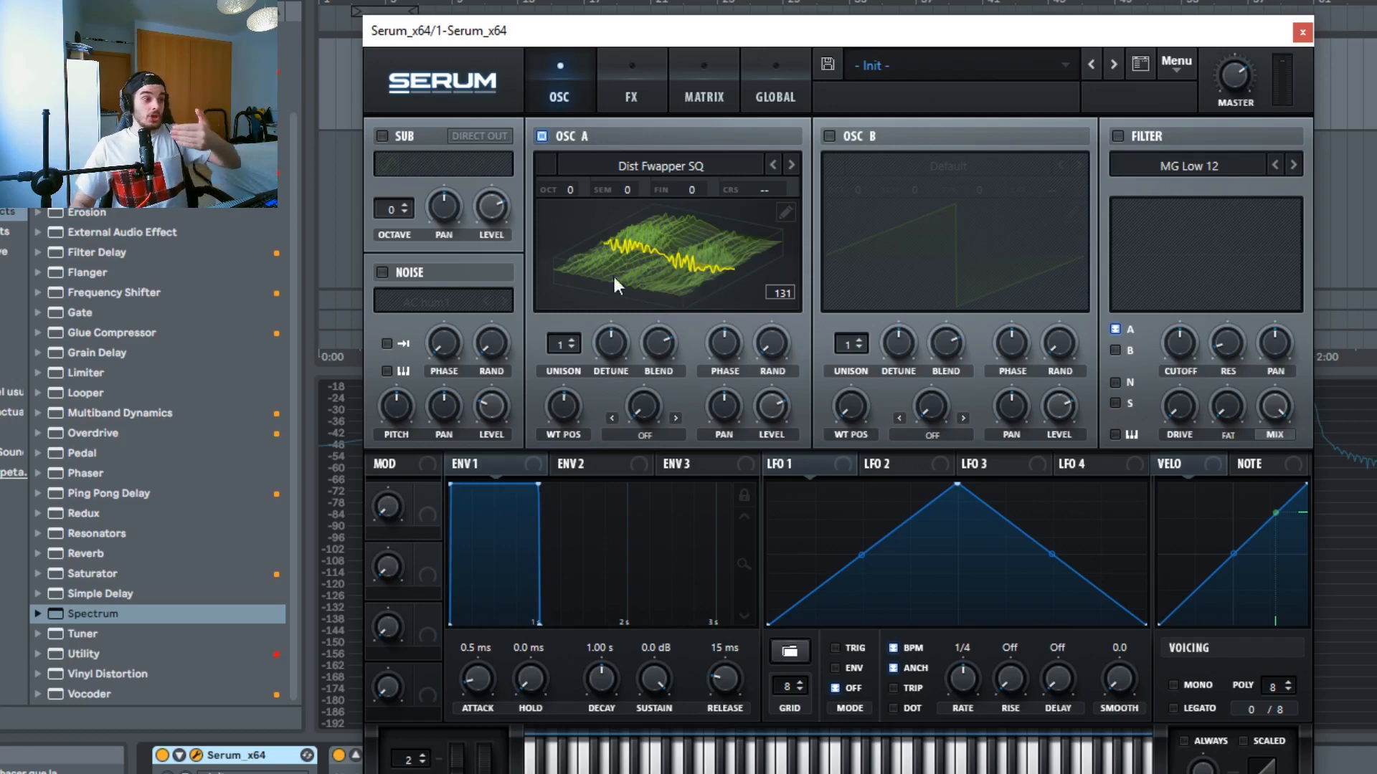
Step: Sweep Oscillator A's wavetable position to 242 and raise its detune
left_click_drag(563, 407, 573, 536)
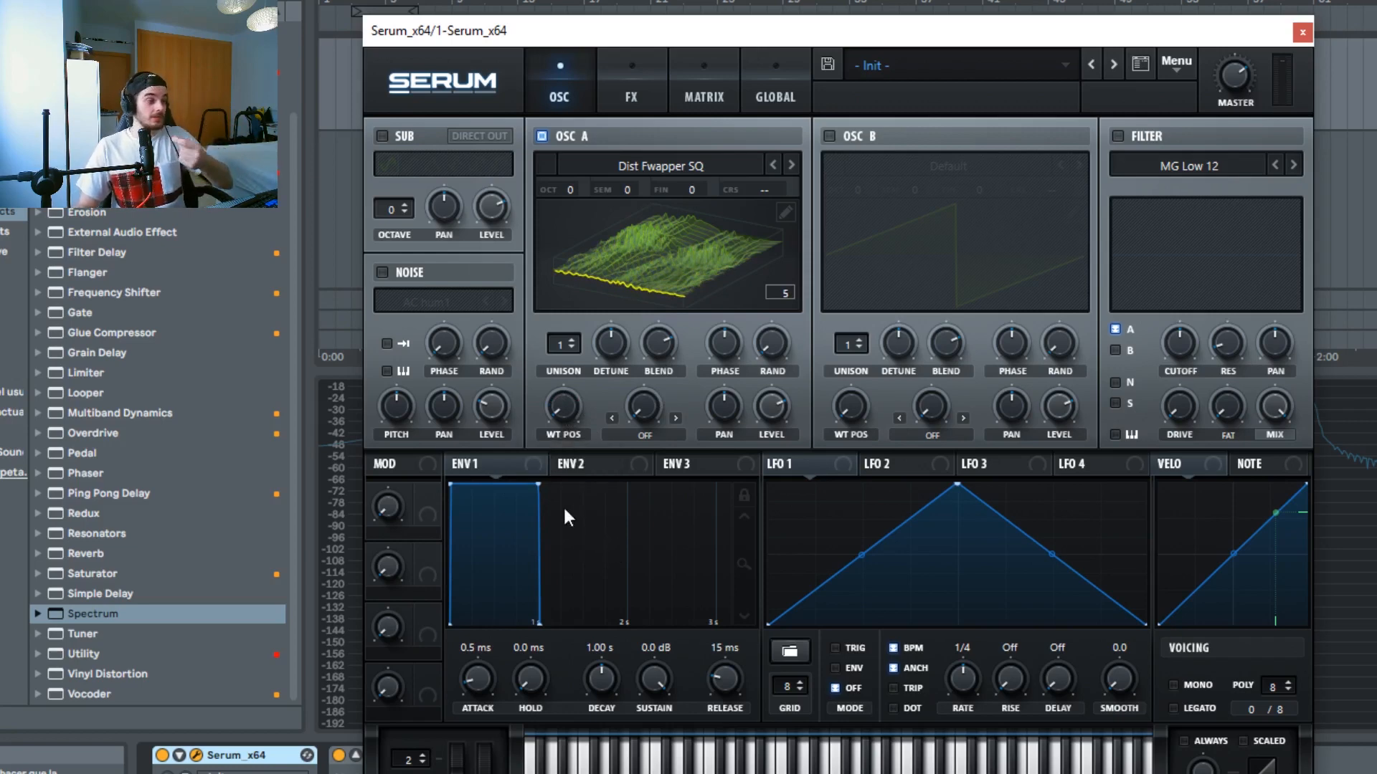
left_click_drag(570, 416, 570, 180)
left_click_drag(620, 244, 614, 300)
left_click_drag(615, 355, 637, 271)
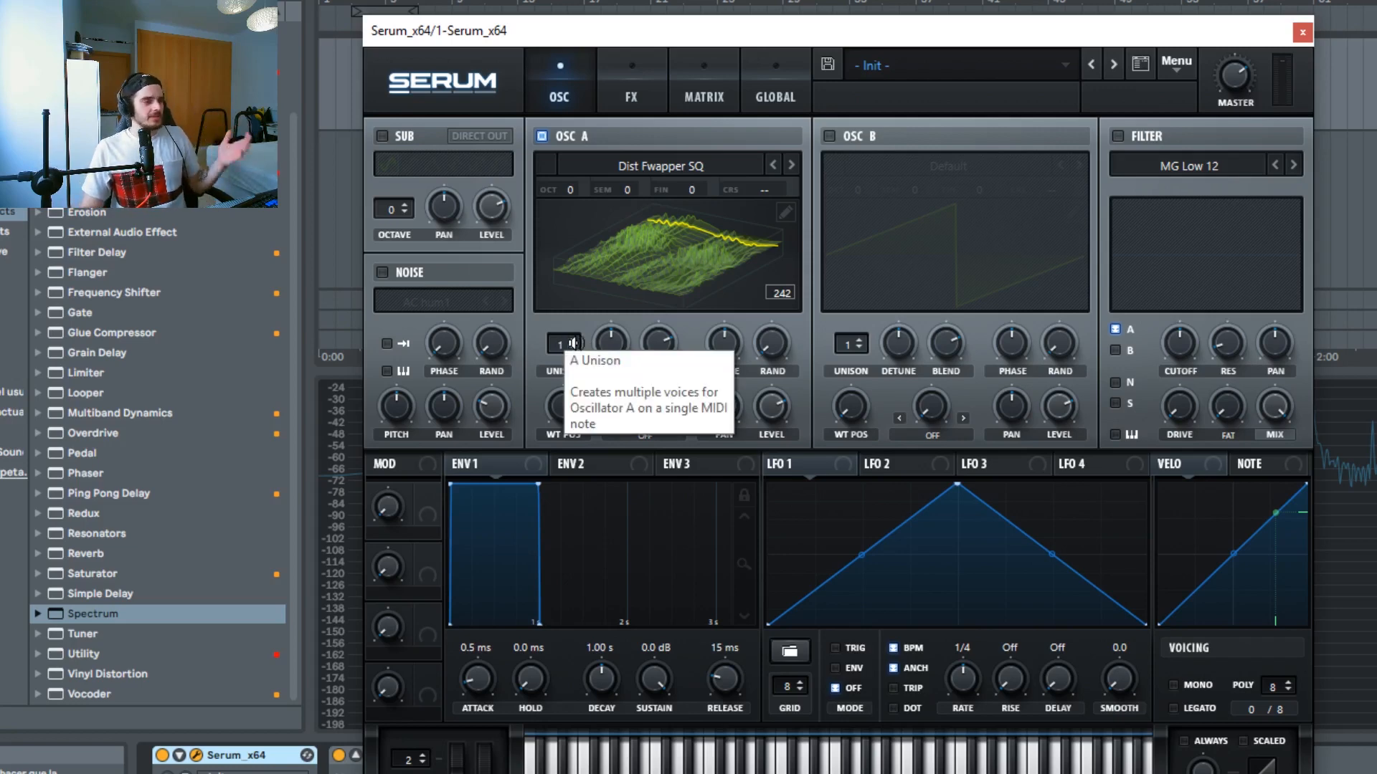
Step: Set Oscillator A's unison to 11 voices and raise its random phase amount
left_click_drag(564, 342, 575, 205)
left_click_drag(775, 353, 818, 175)
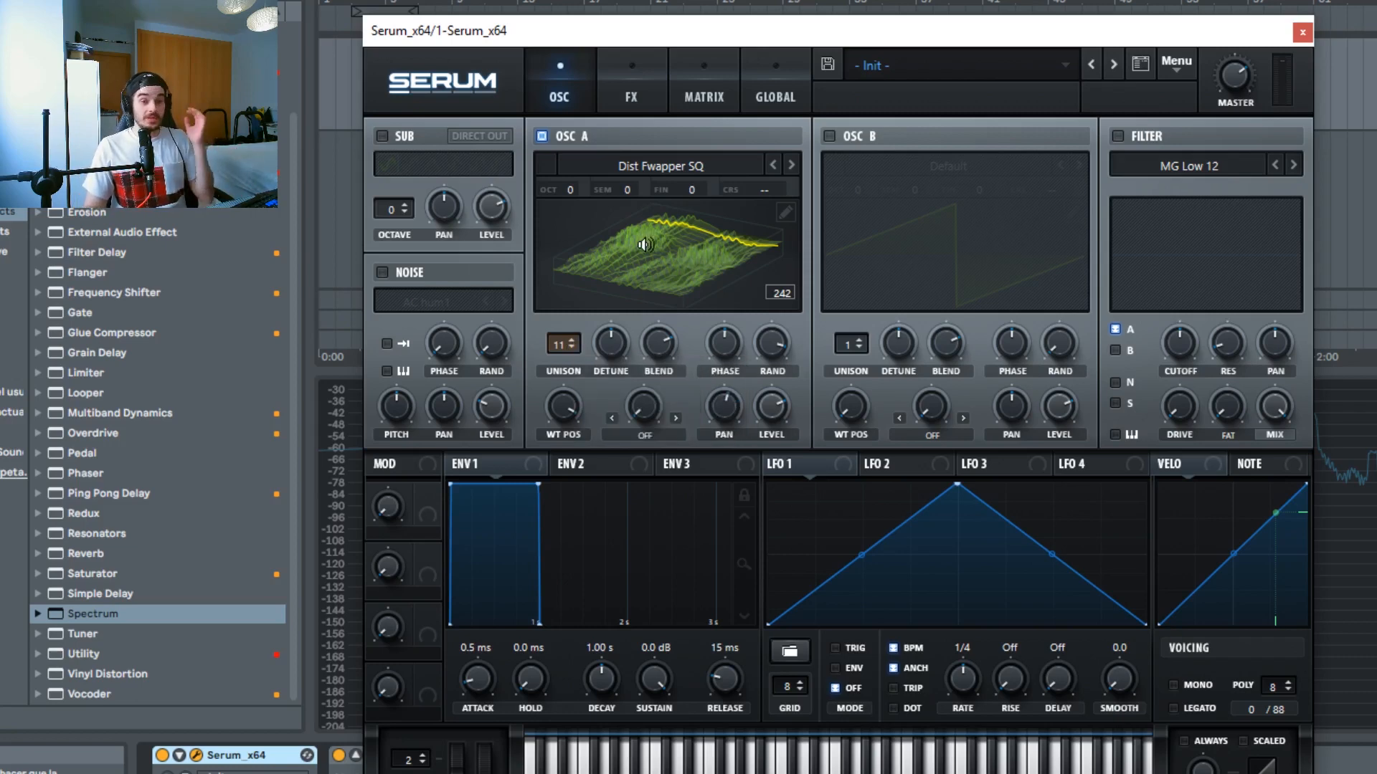
Step: Enable the filter module
left_click(1118, 136)
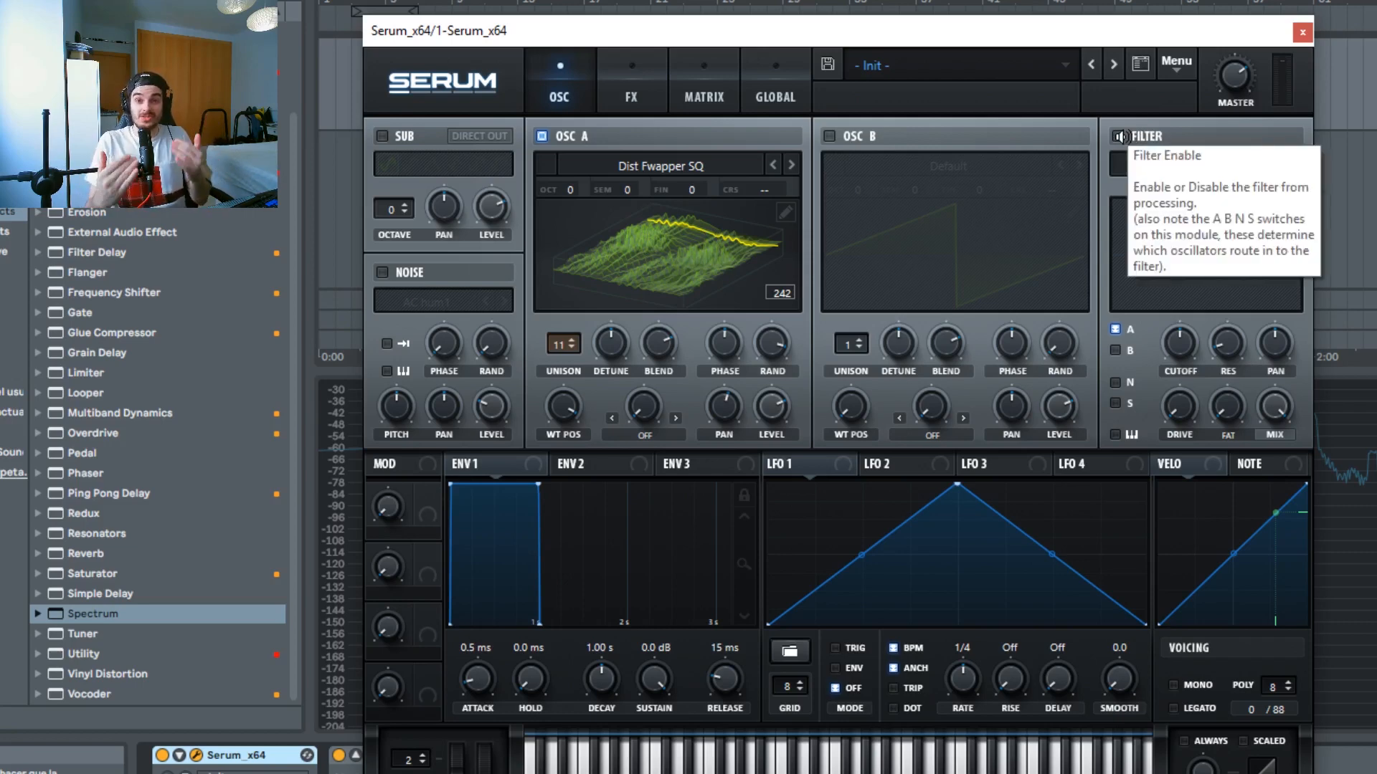
left_click(1119, 136)
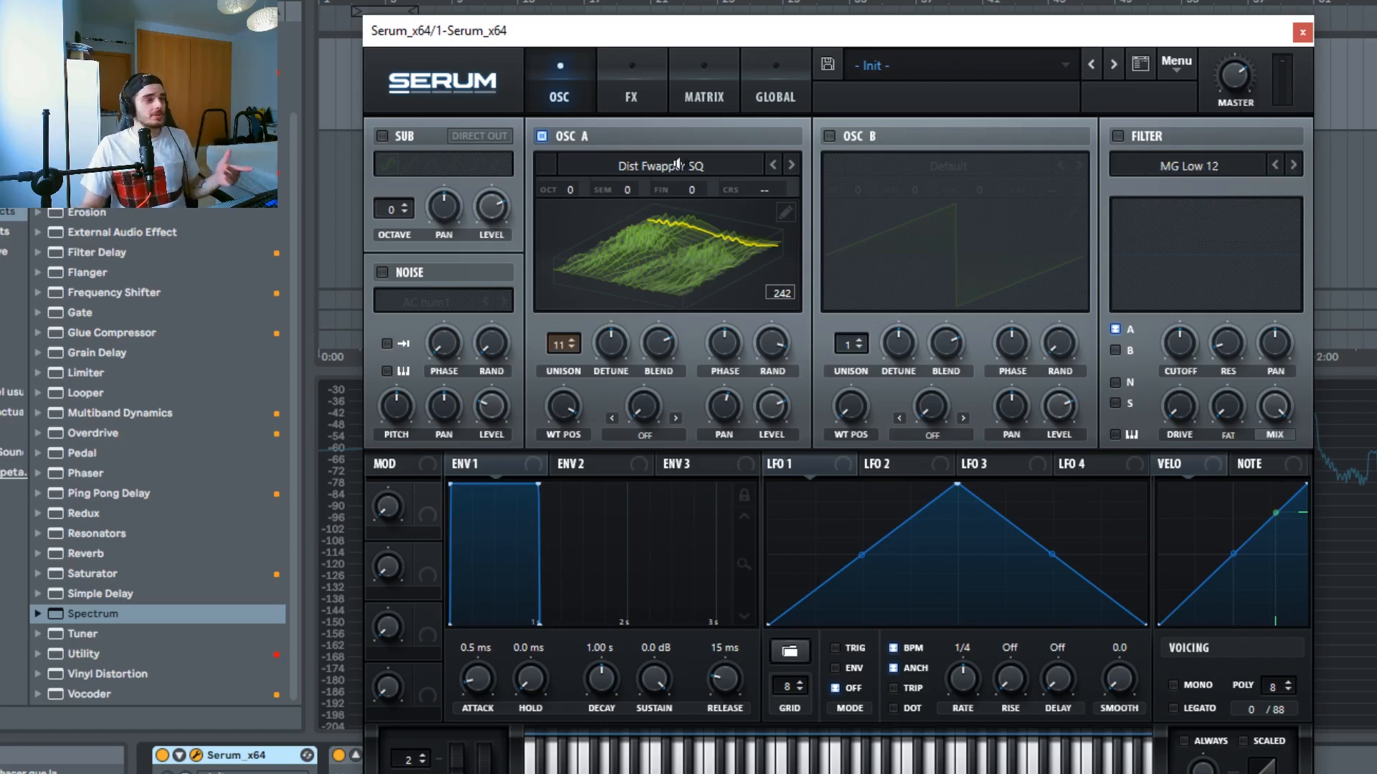
left_click(1116, 136)
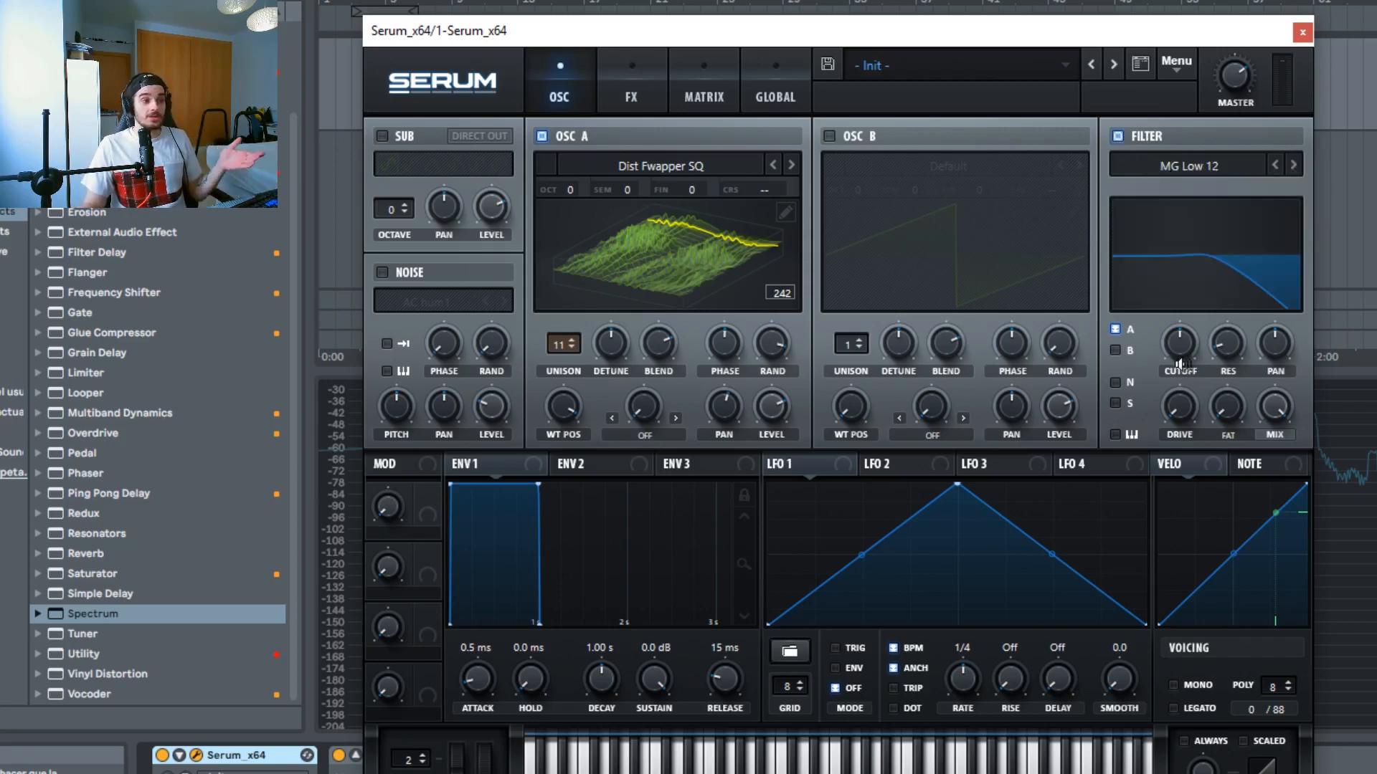
Step: Adjust the filter cutoff and switch the filter type to High 24
mouse_move(1188, 352)
mouse_move(1187, 353)
left_mouse_down()
mouse_move(1199, 388)
mouse_move(1208, 369)
left_mouse_up()
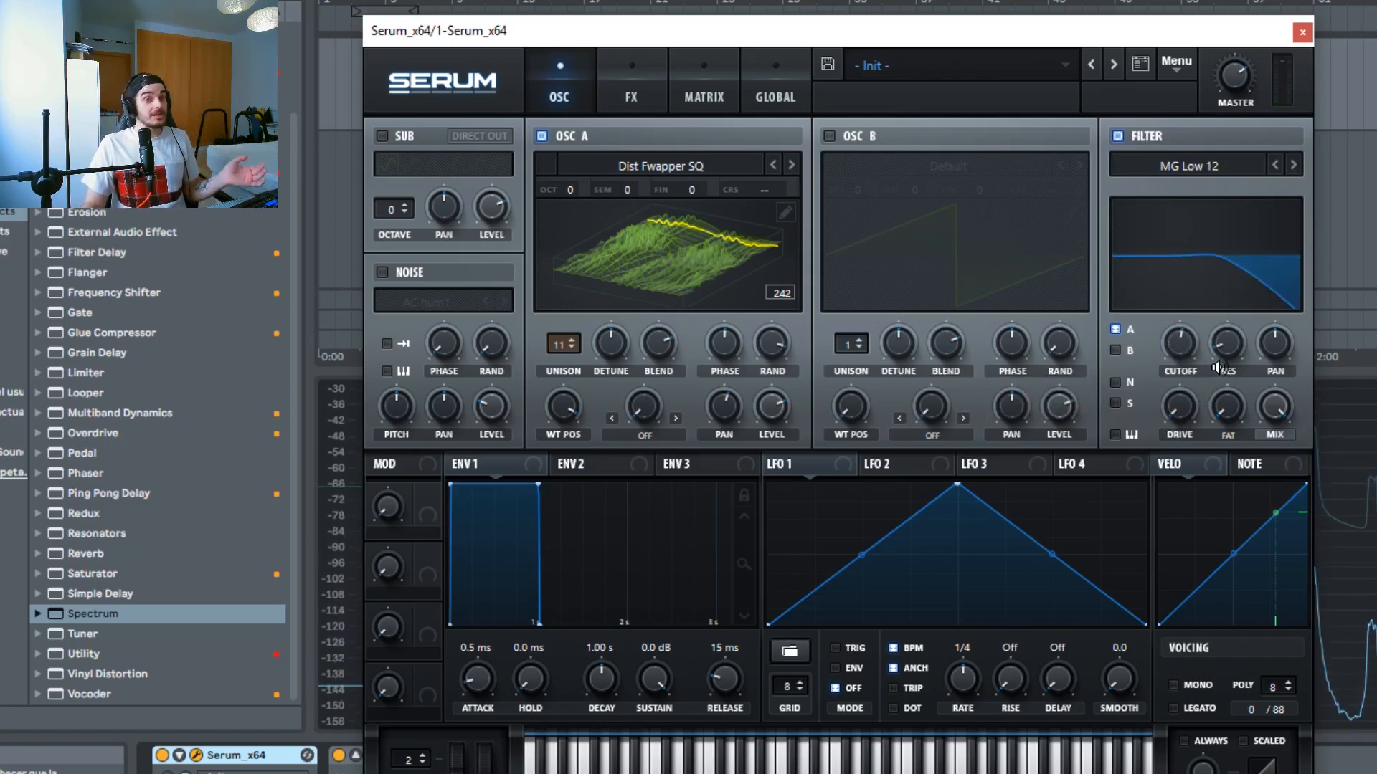
left_click(1195, 163)
mouse_move(1183, 189)
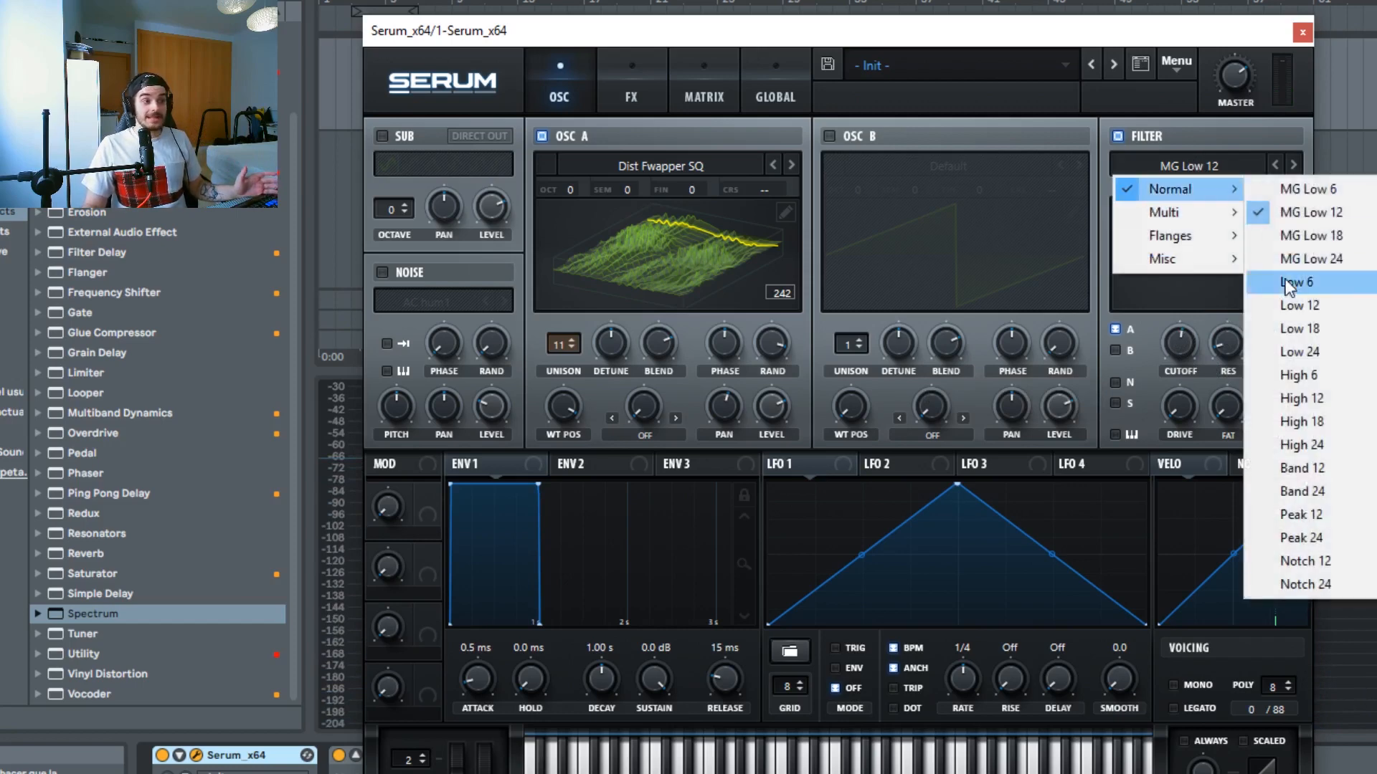
left_click(1290, 444)
left_click_drag(1179, 344, 1187, 389)
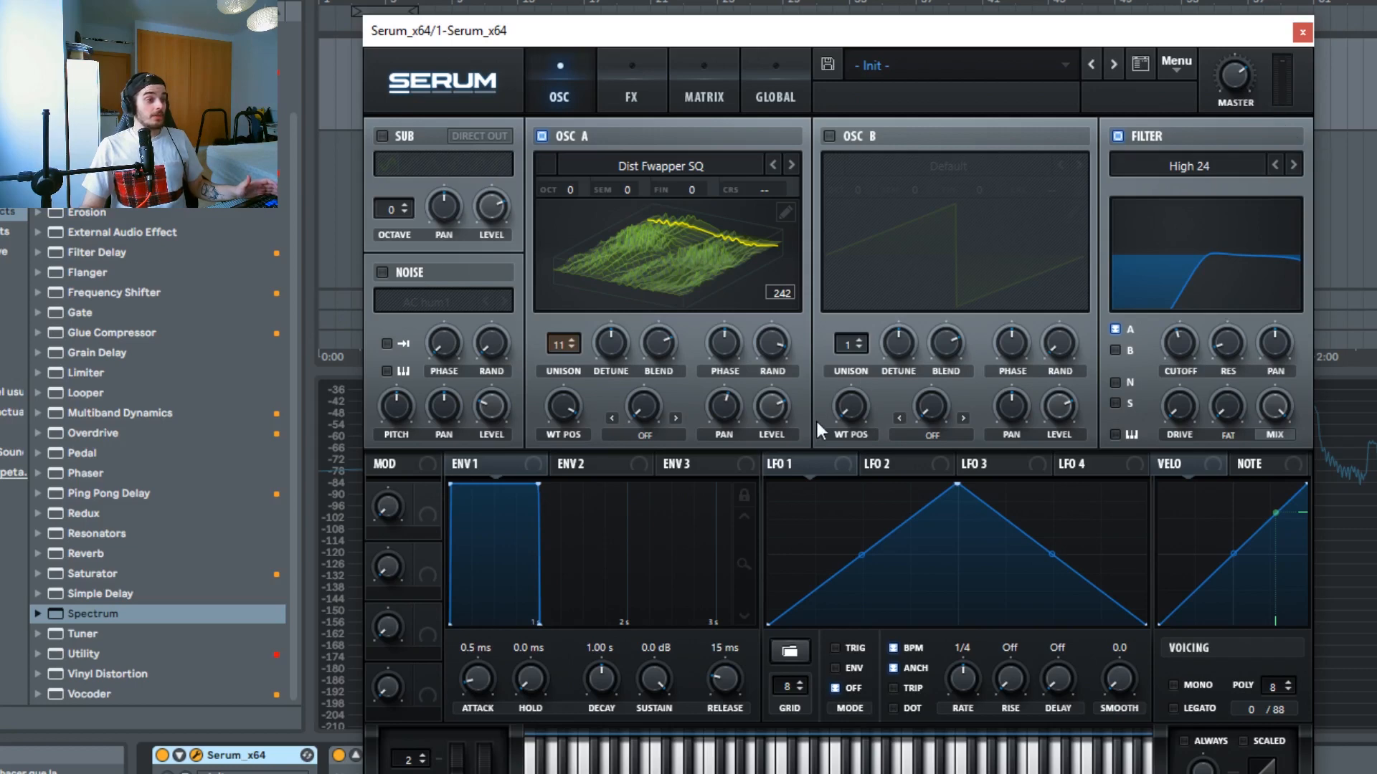
Step: Assign LFO 1 to modulate the filter cutoff and Oscillator A's wavetable position
mouse_move(1177, 344)
left_mouse_down()
mouse_move(1185, 330)
mouse_move(1169, 406)
mouse_move(1182, 361)
left_mouse_up()
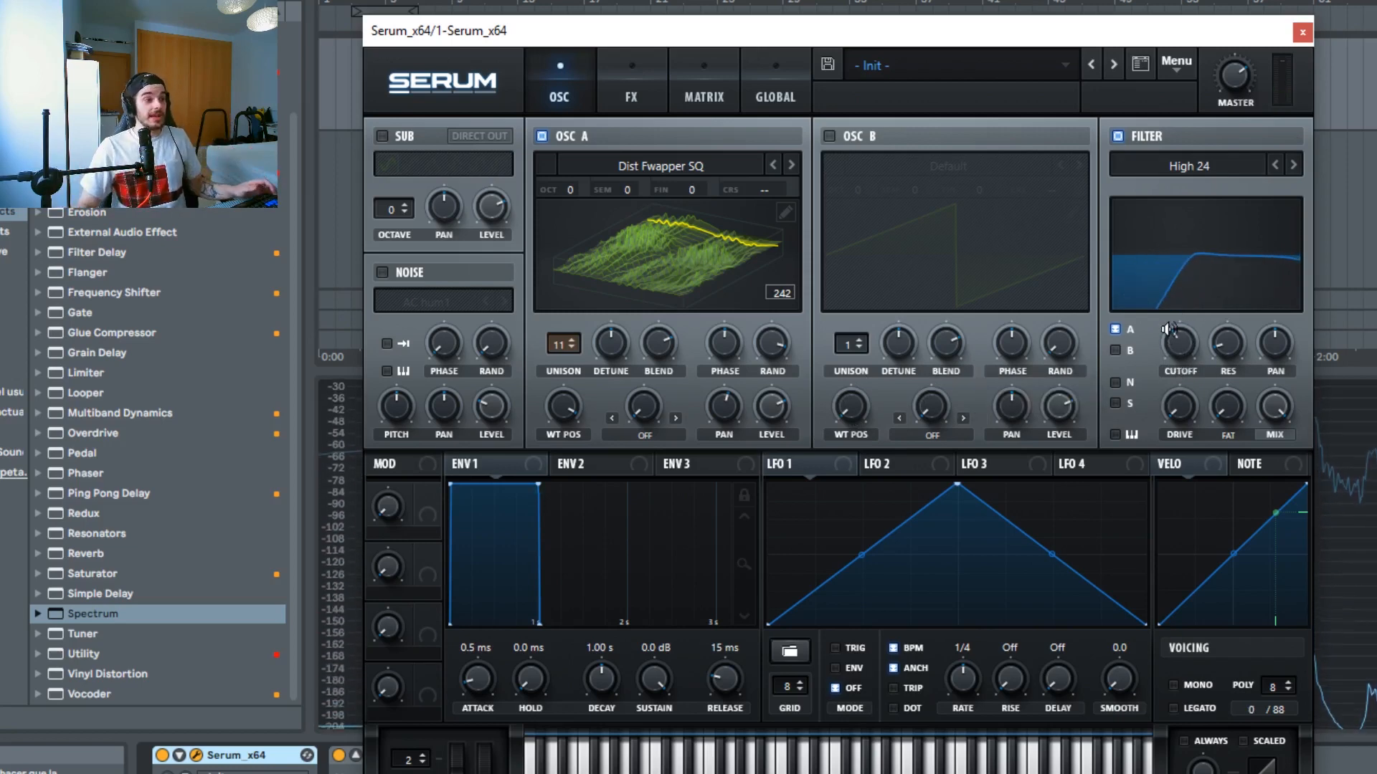
left_click_drag(1182, 361, 1187, 337)
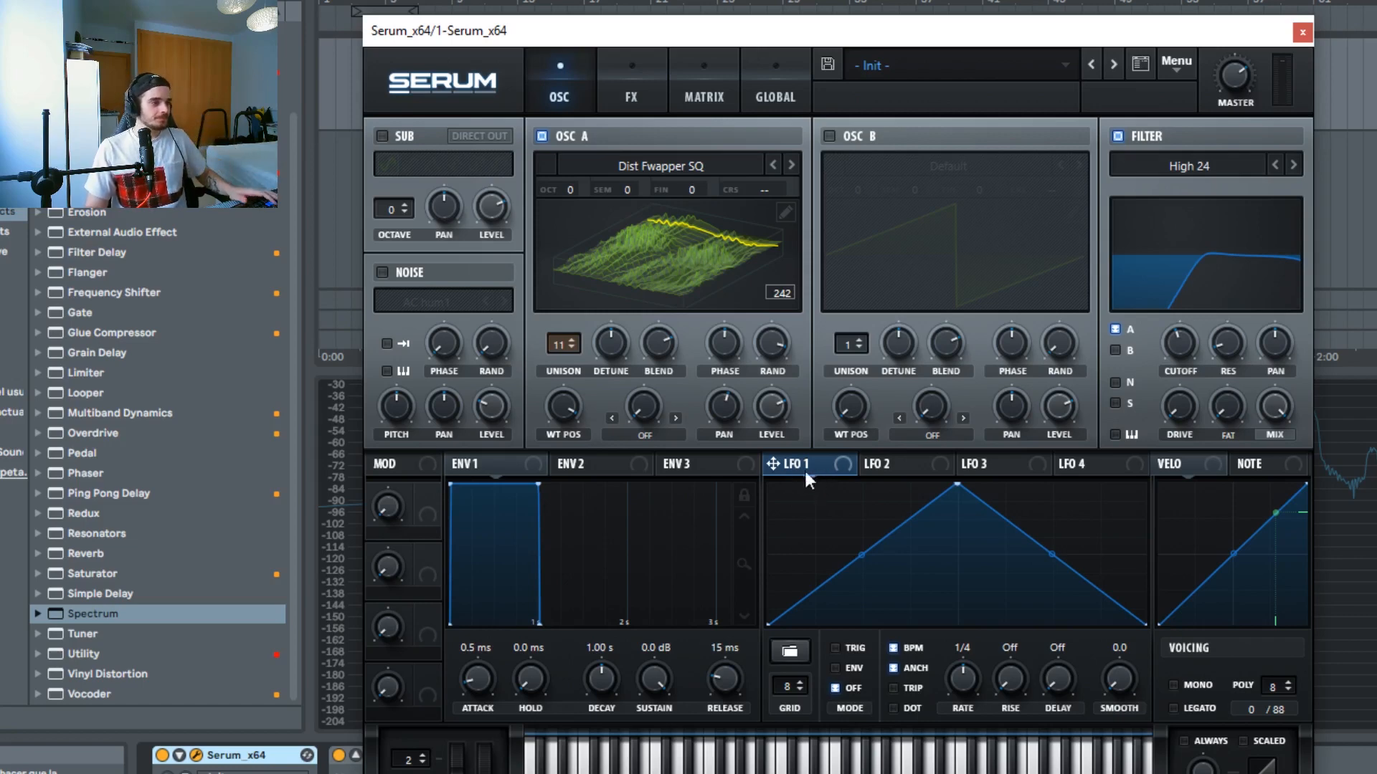
left_click_drag(804, 467, 1125, 357)
left_click_drag(664, 401, 565, 405)
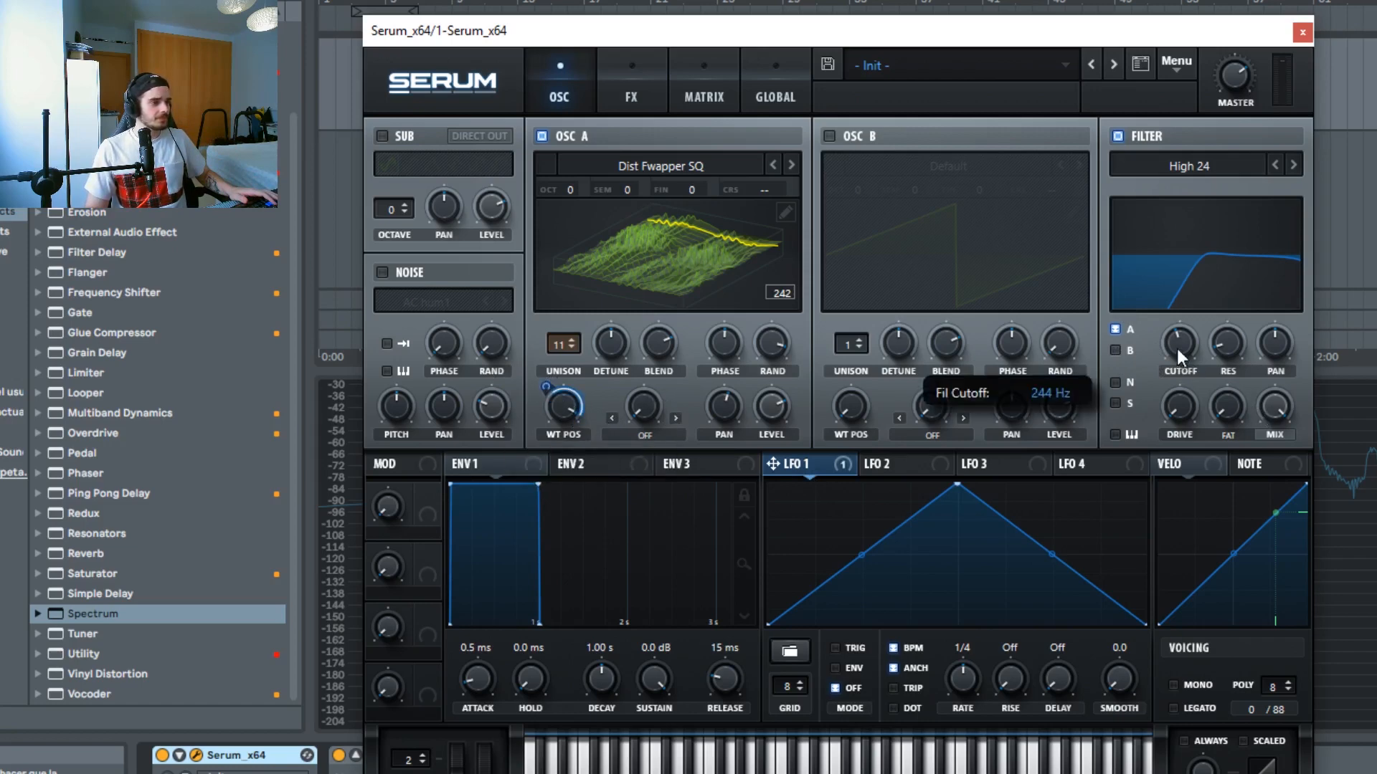
Step: Turn the filter cutoff fully down
left_click_drag(1176, 348, 1138, 540)
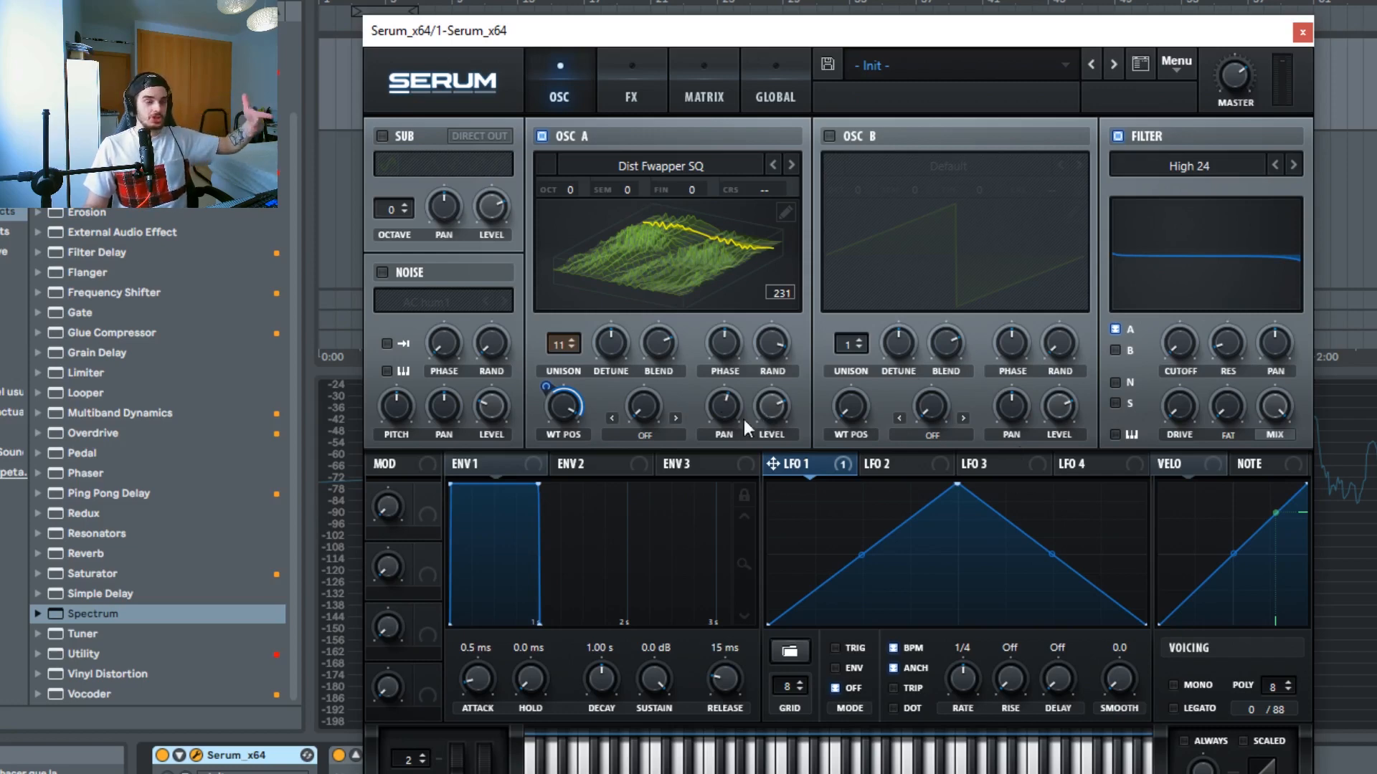
left_click(631, 281)
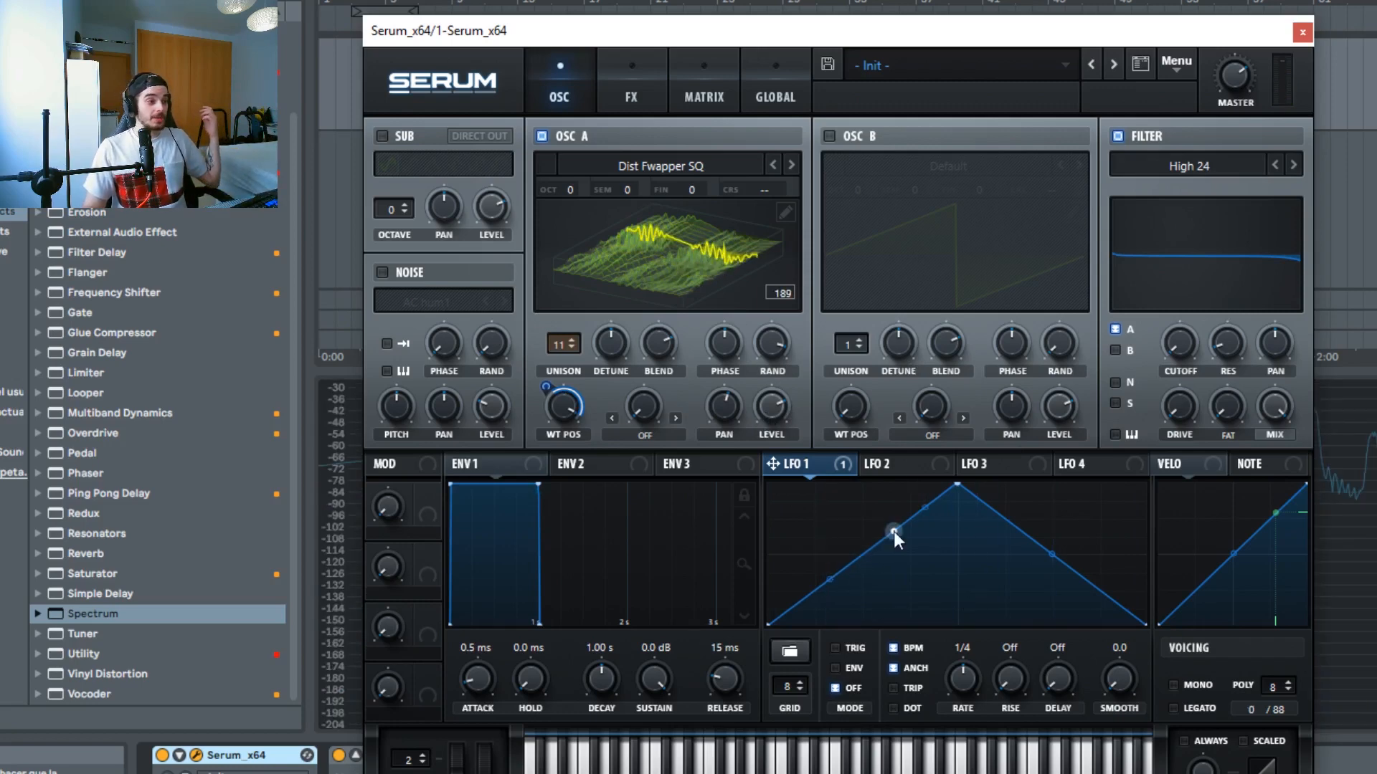
Step: Reshape LFO 1's curve by moving and adding points, and turn off its tempo sync
left_click_drag(894, 531, 819, 489)
left_click_drag(1023, 534, 1007, 596)
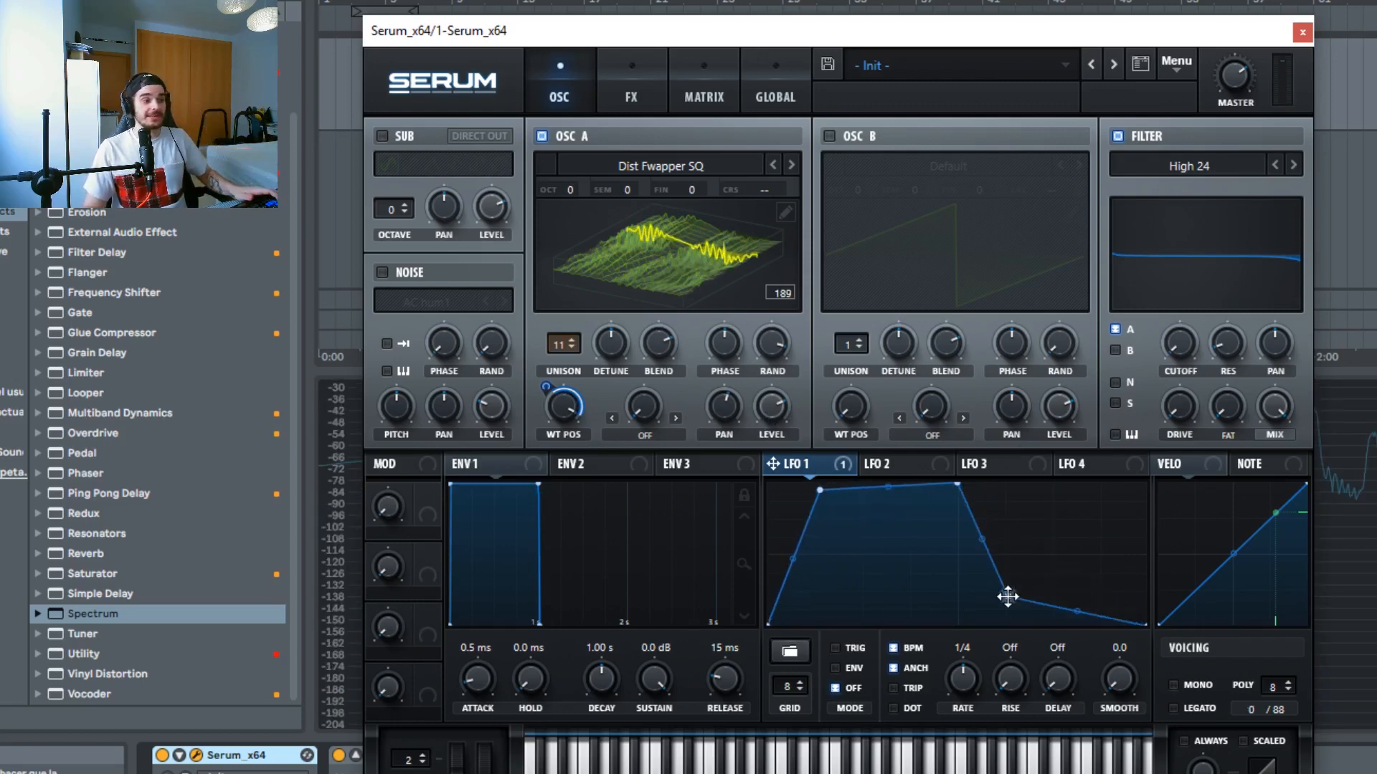
double_click(969, 525)
left_click_drag(969, 525, 989, 515)
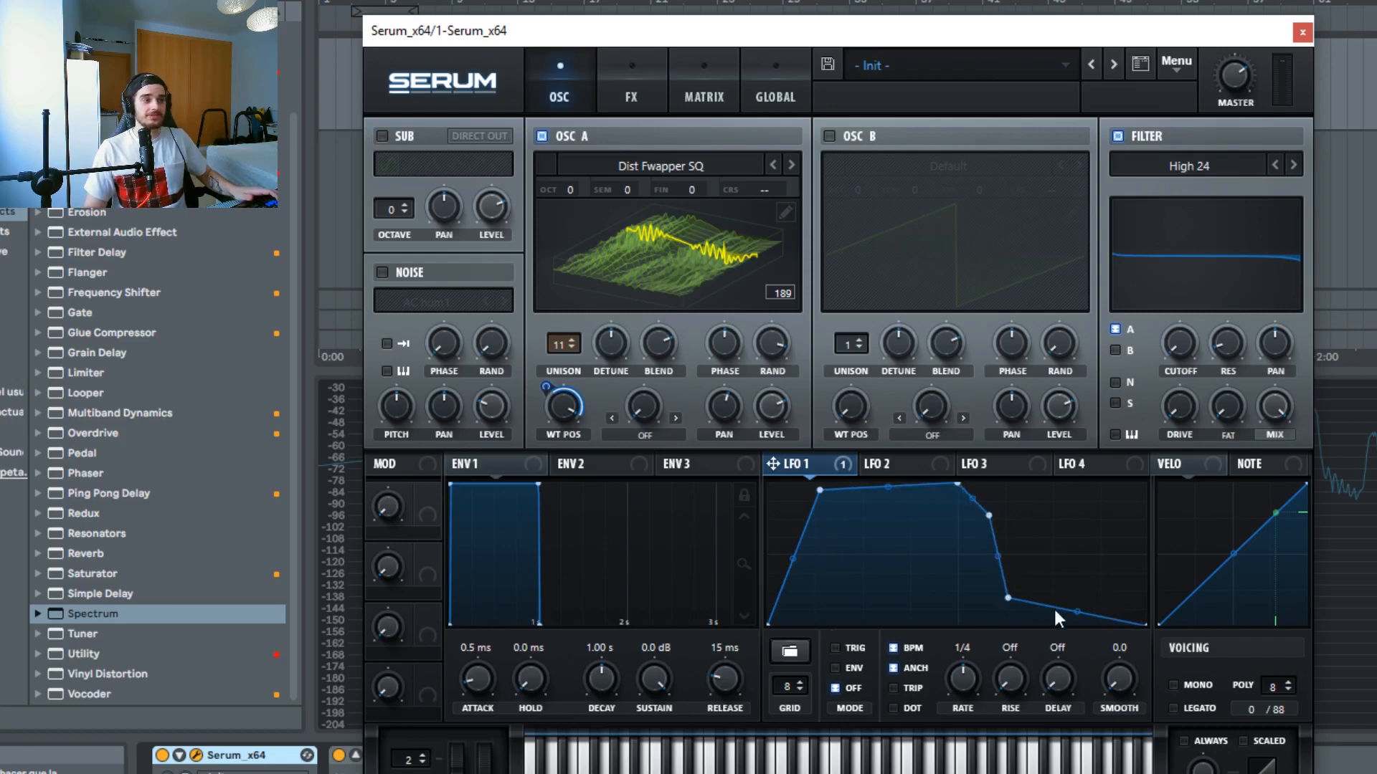
double_click(1052, 607)
left_click_drag(1052, 607, 1090, 531)
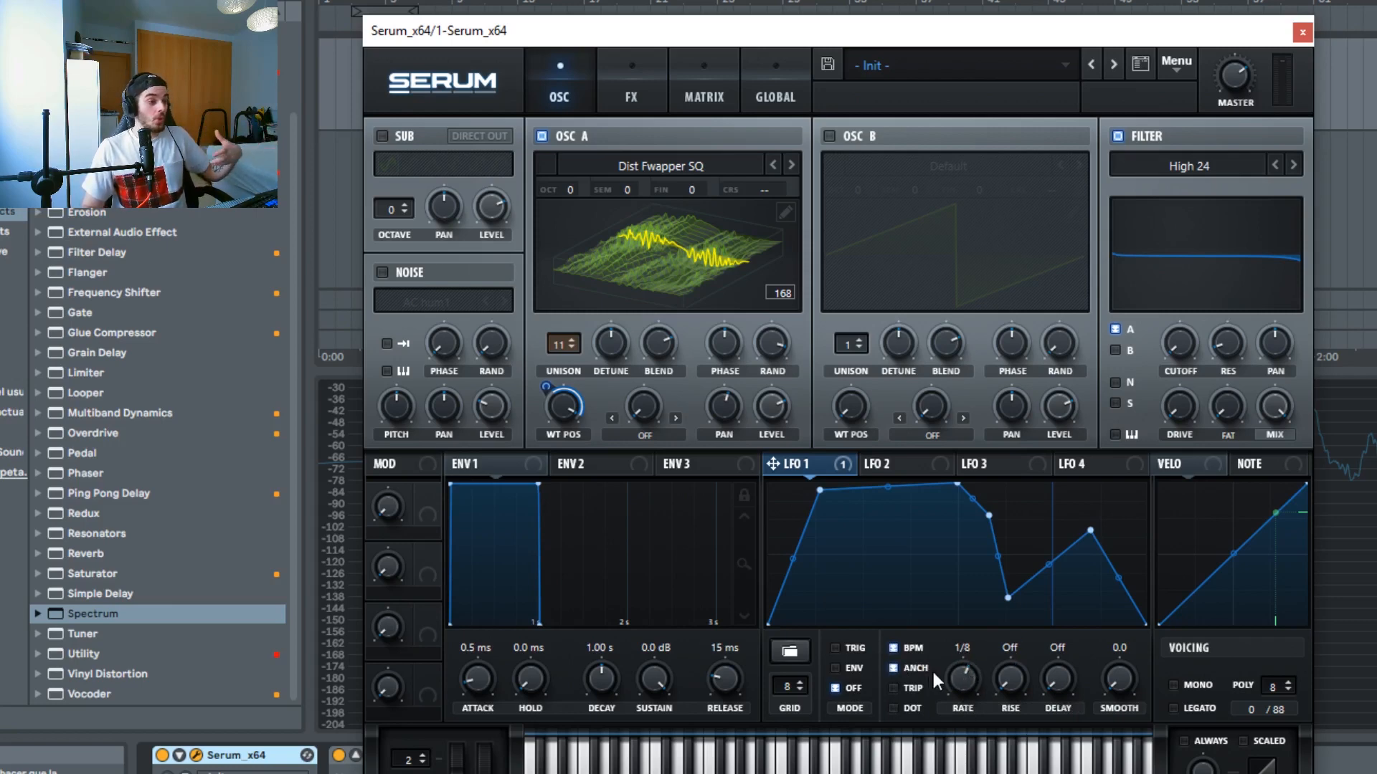
left_click(893, 648)
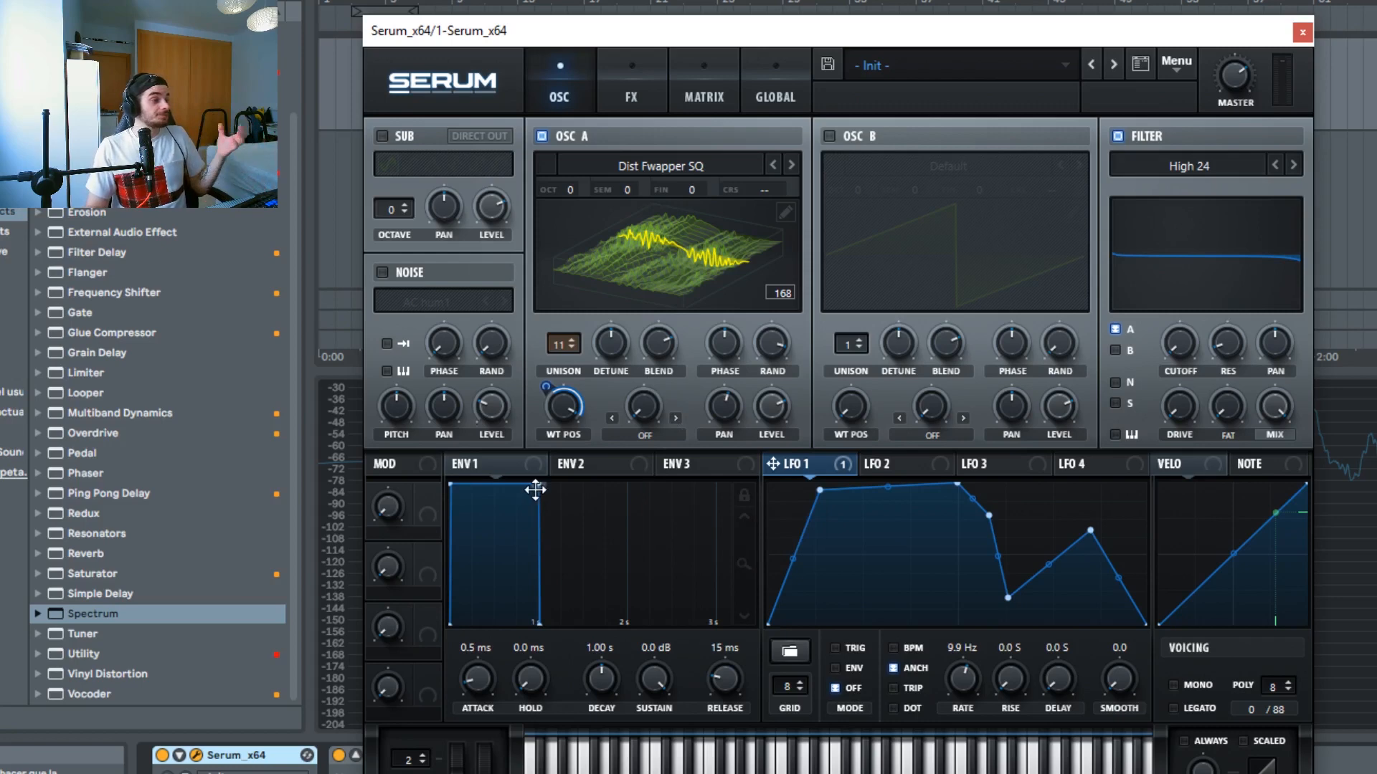
Step: Shape Envelope 1 with about 448 ms attack, 546 ms hold, 1.16 s decay and -9.0 dB sustain
left_click_drag(535, 487, 532, 541)
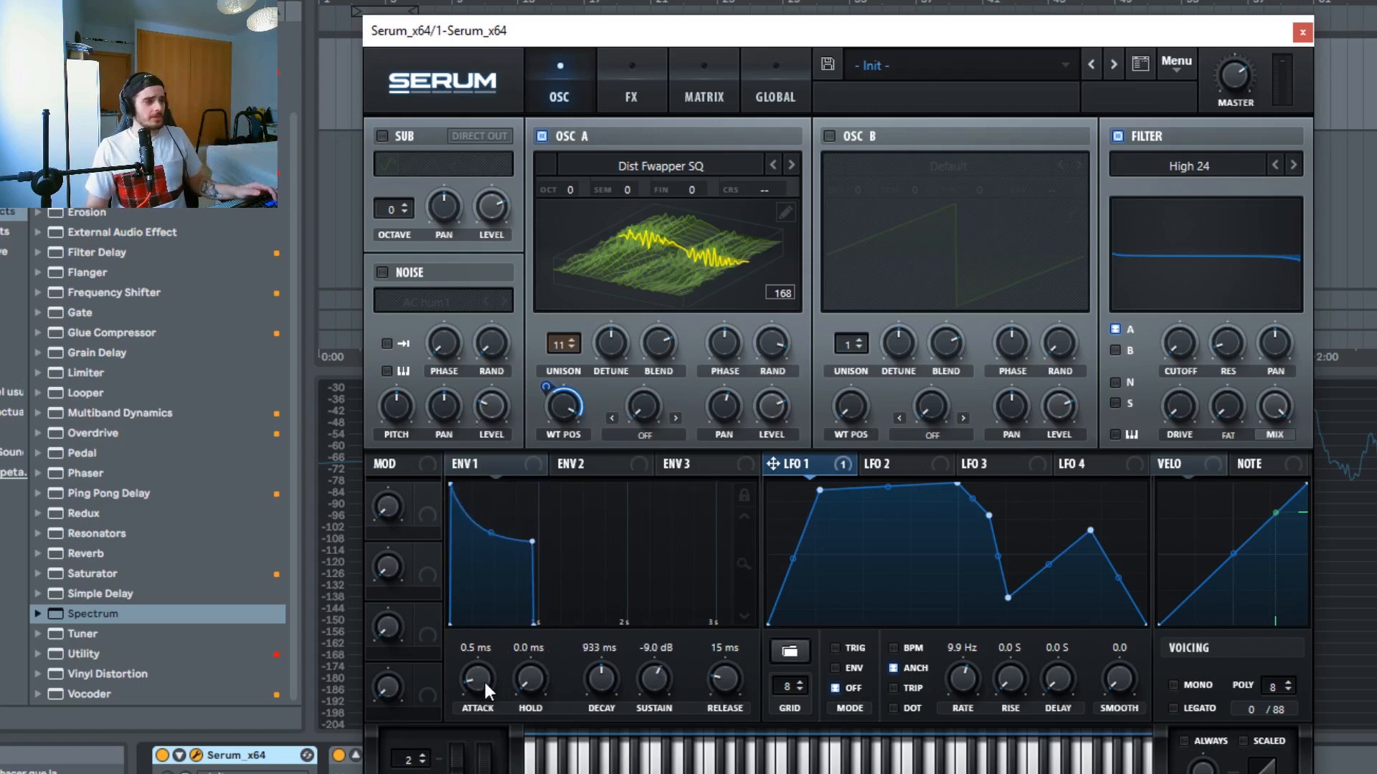
left_click_drag(485, 682, 491, 588)
left_click_drag(527, 677, 570, 615)
mouse_move(611, 667)
left_mouse_down()
mouse_move(621, 629)
mouse_move(612, 669)
mouse_move(621, 662)
left_mouse_up()
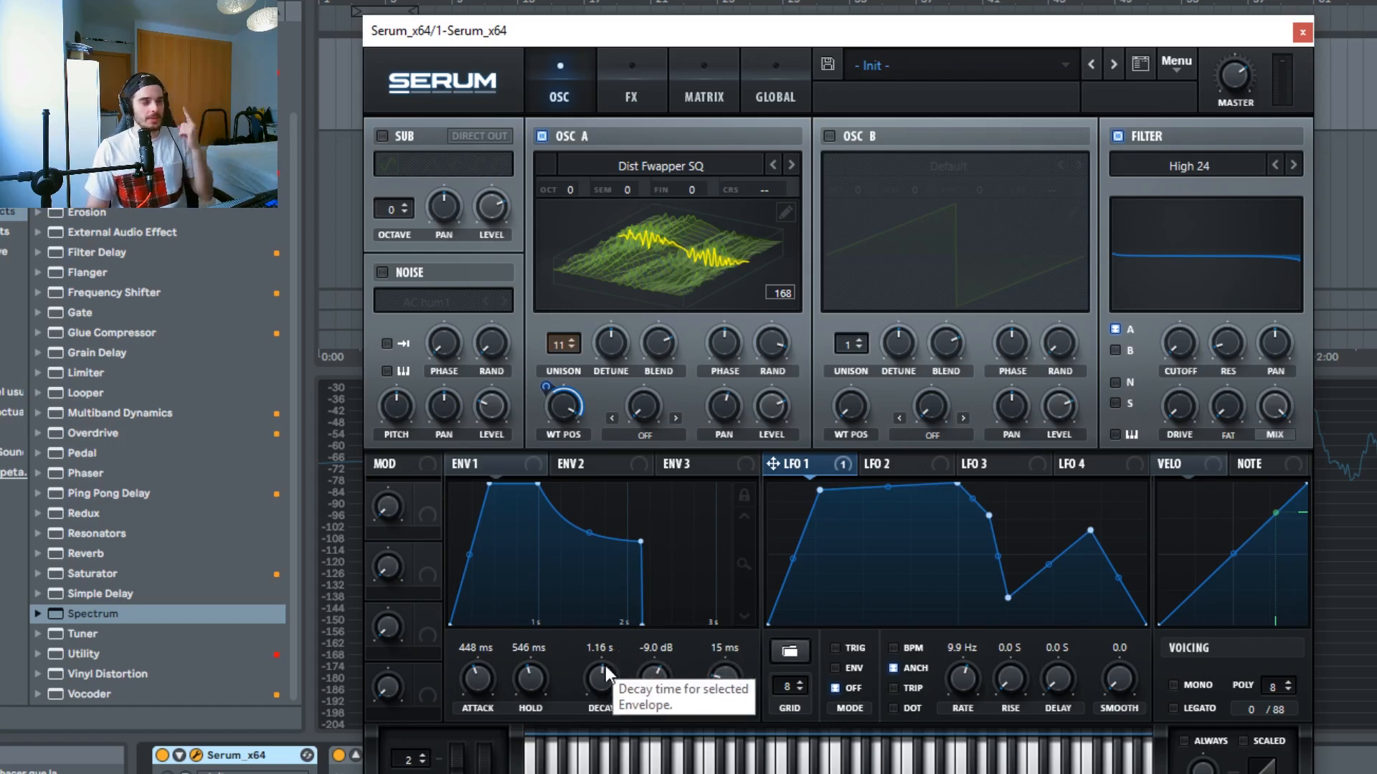
Step: Reshape Envelope 1 to about 839 ms attack, 361 ms hold, 119 ms decay, -7.5 dB sustain and 696 ms release
left_click_drag(664, 655, 742, 639)
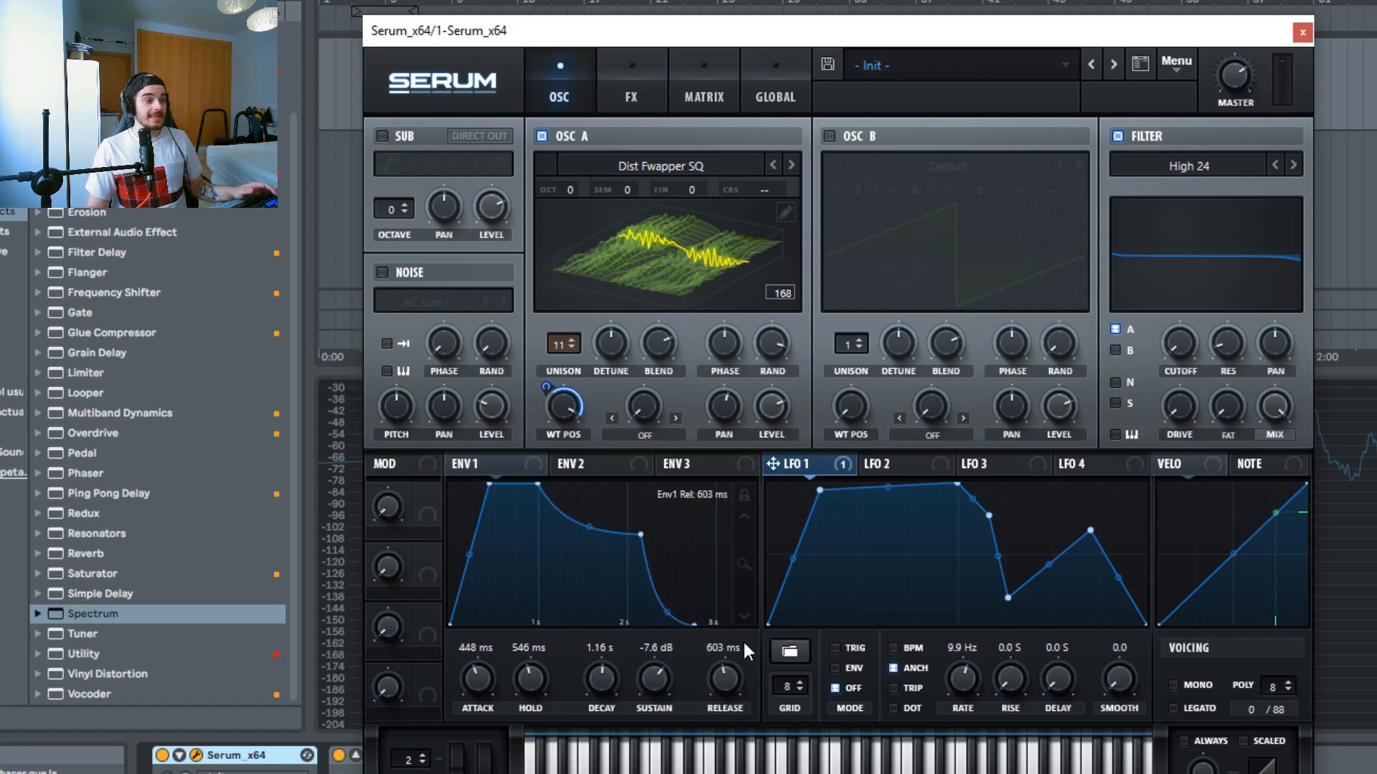
left_click_drag(630, 660, 634, 696)
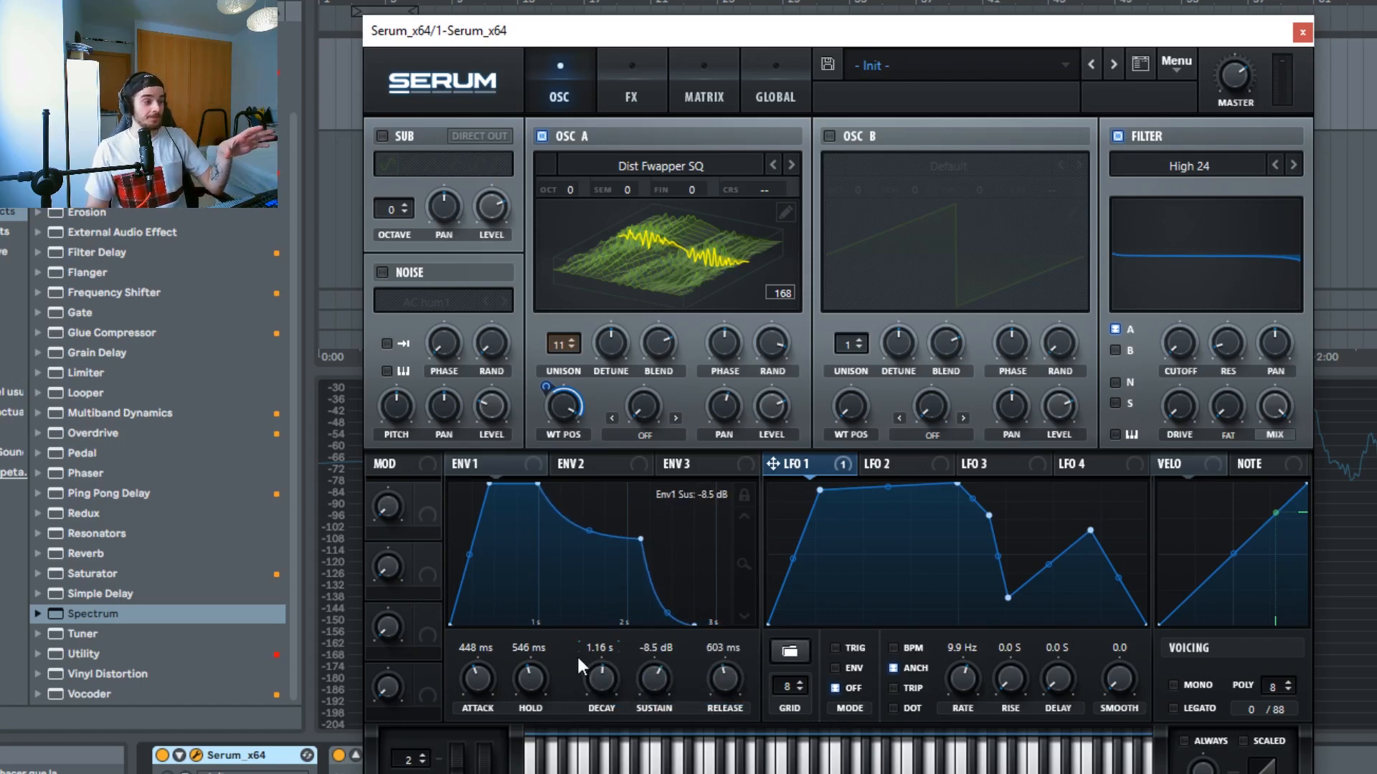
left_click_drag(578, 658, 548, 669)
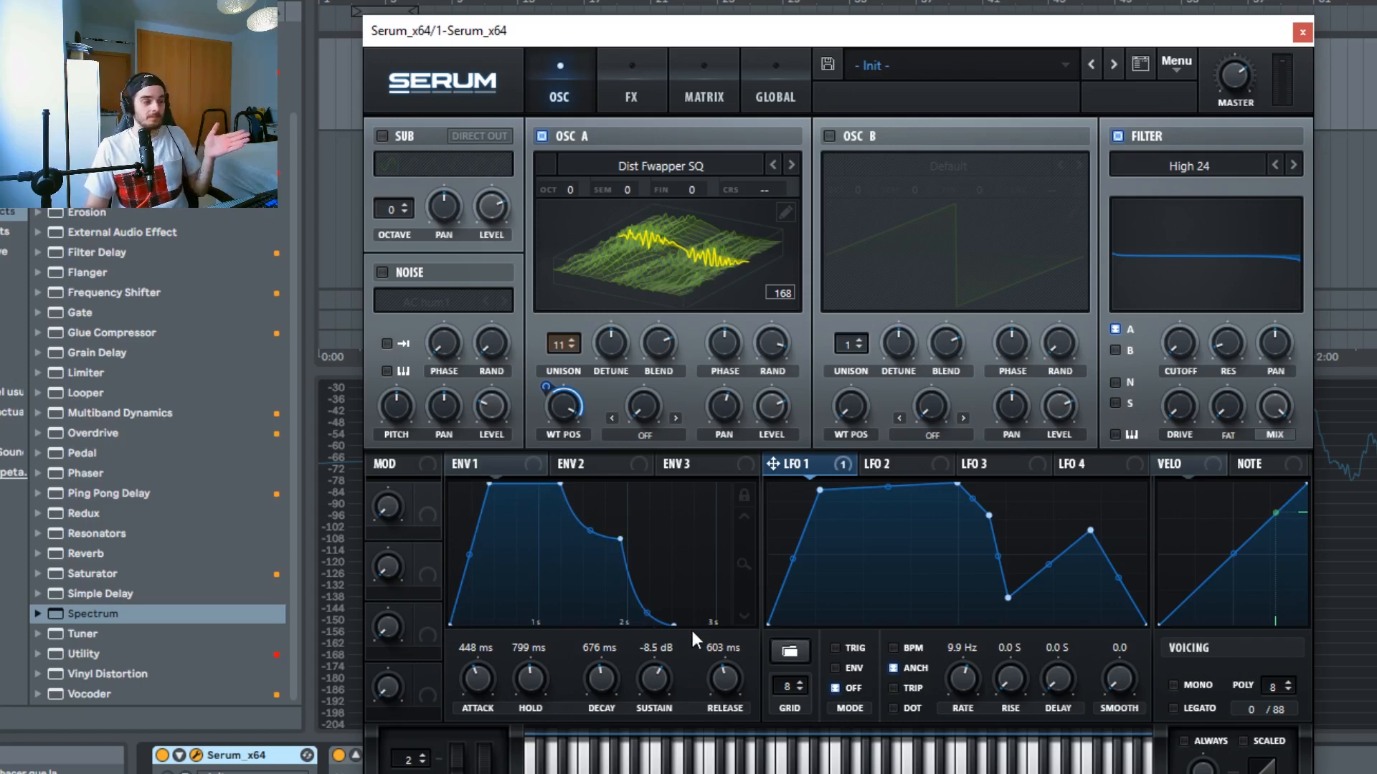
left_click_drag(475, 673, 529, 660)
left_click_drag(605, 681, 720, 671)
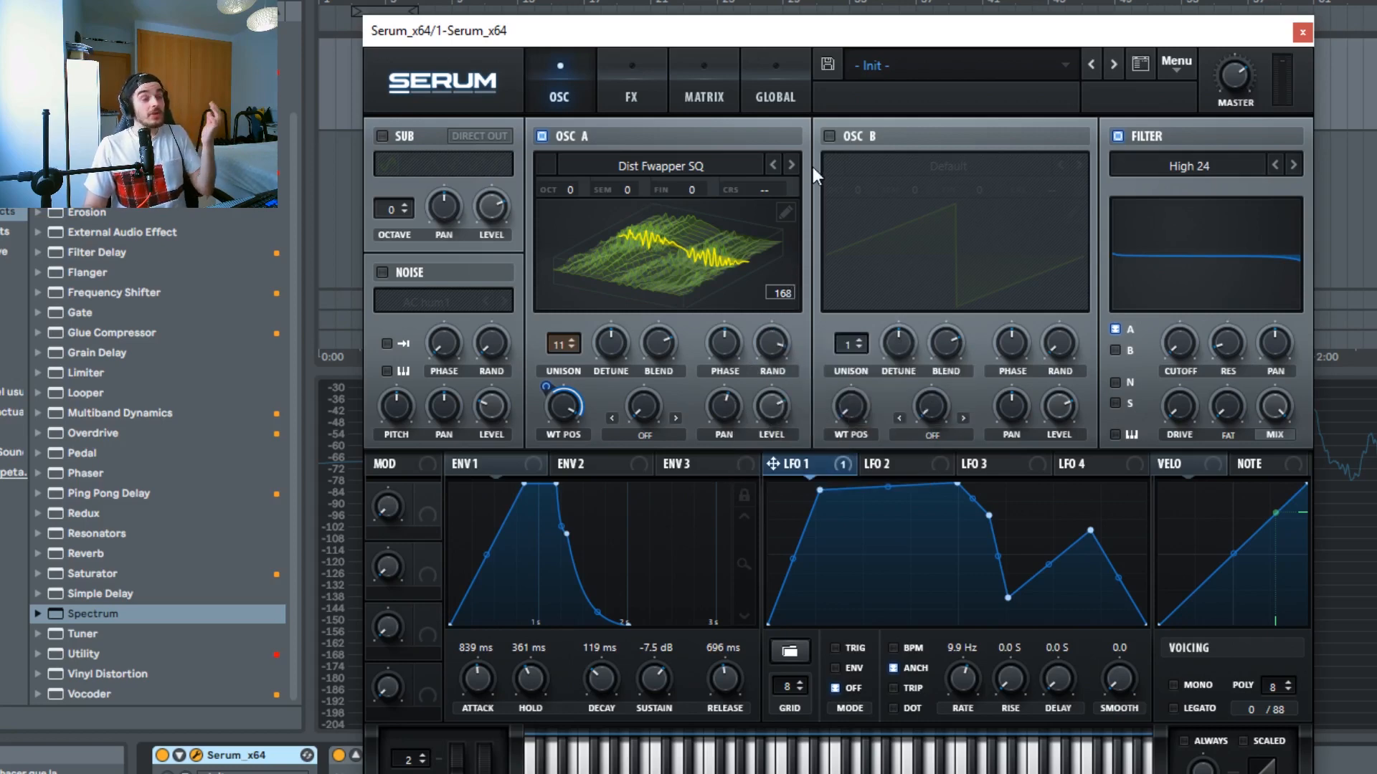
Step: Enable Oscillator B and lower its level
left_click(829, 136)
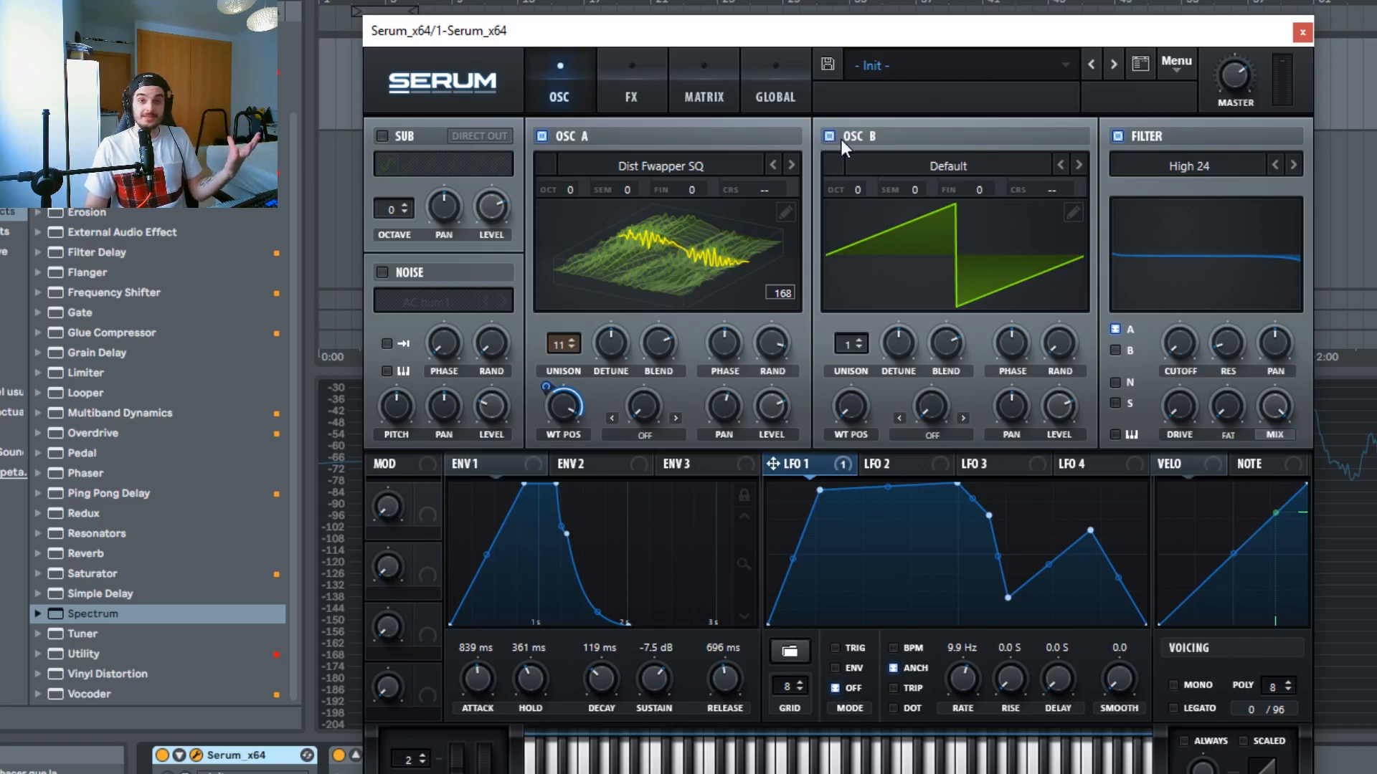
left_click_drag(1060, 412, 1039, 588)
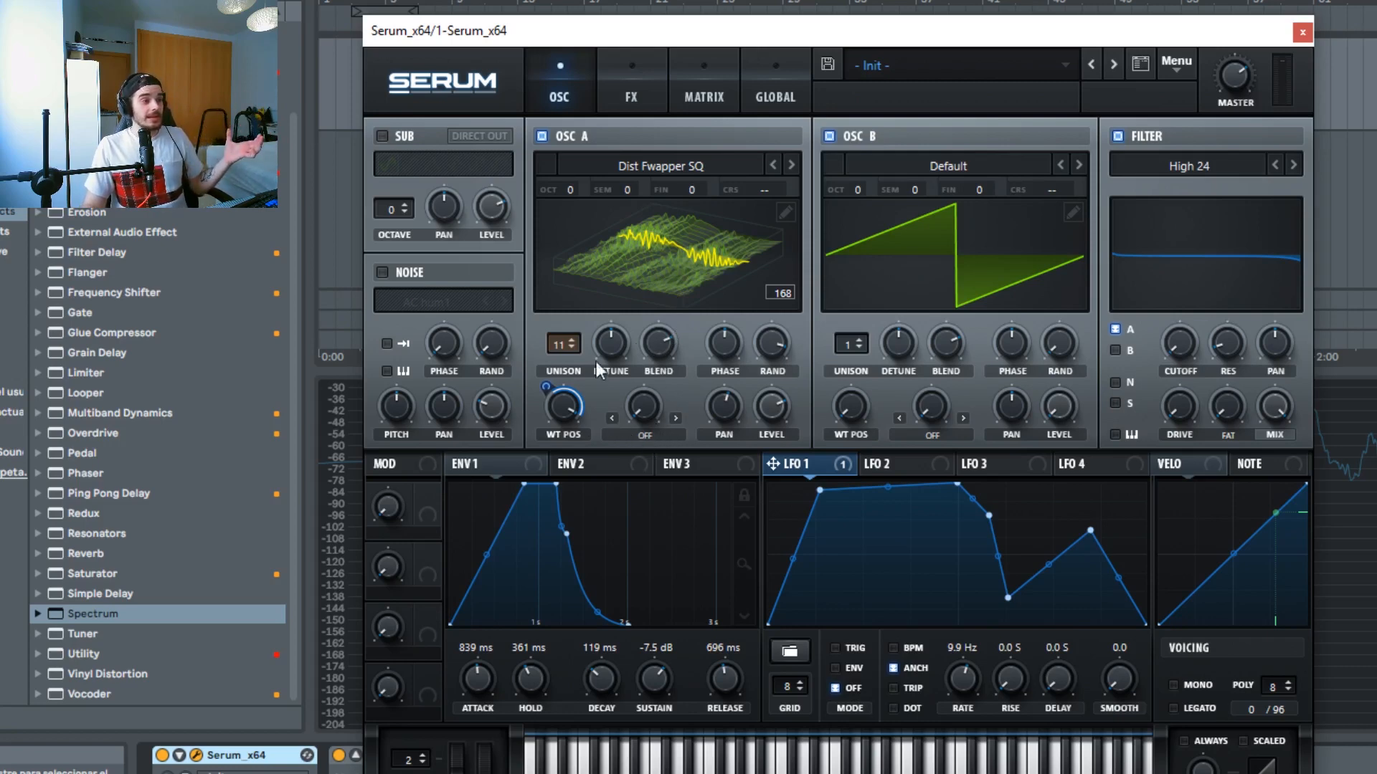
Step: Set Oscillator A's warp mode to FM (From B), and switch it on to AM (From B)
left_click(645, 437)
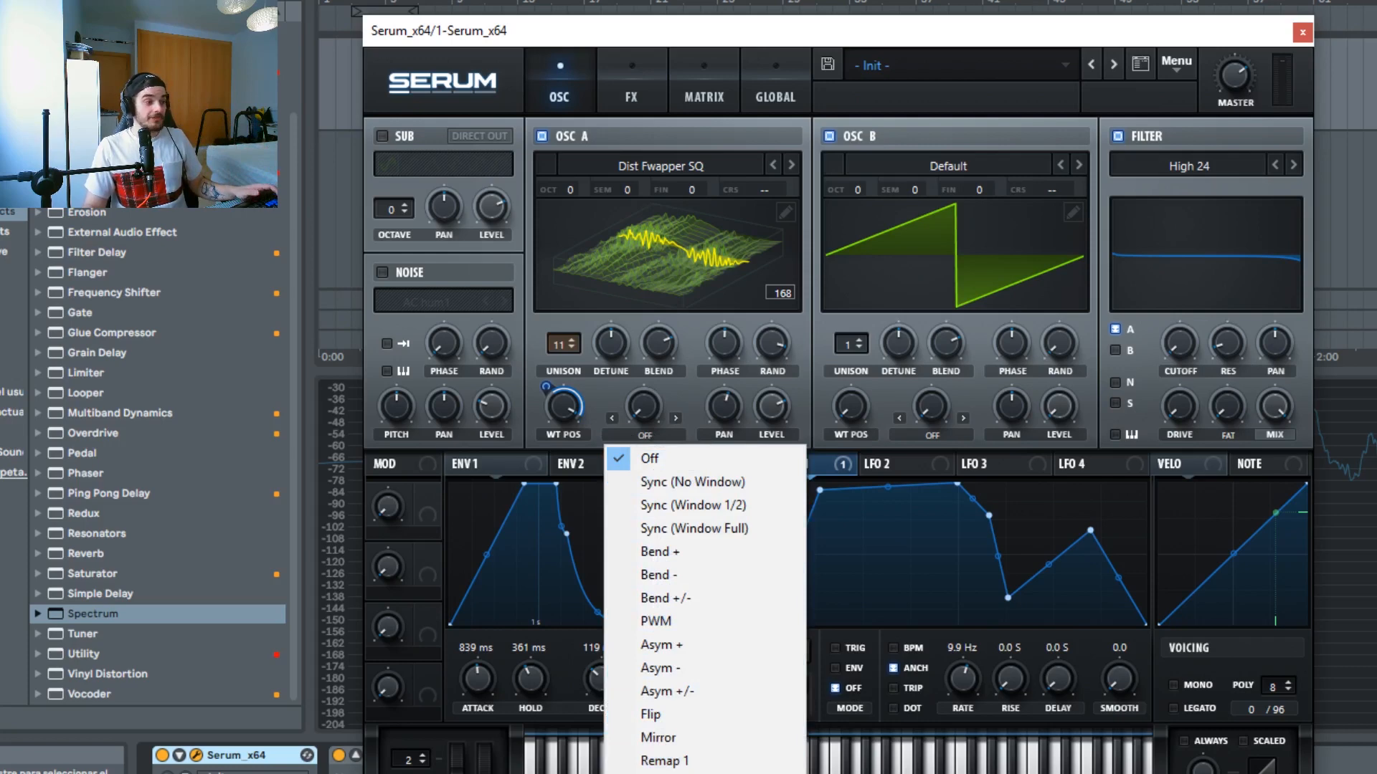
left_click(674, 773)
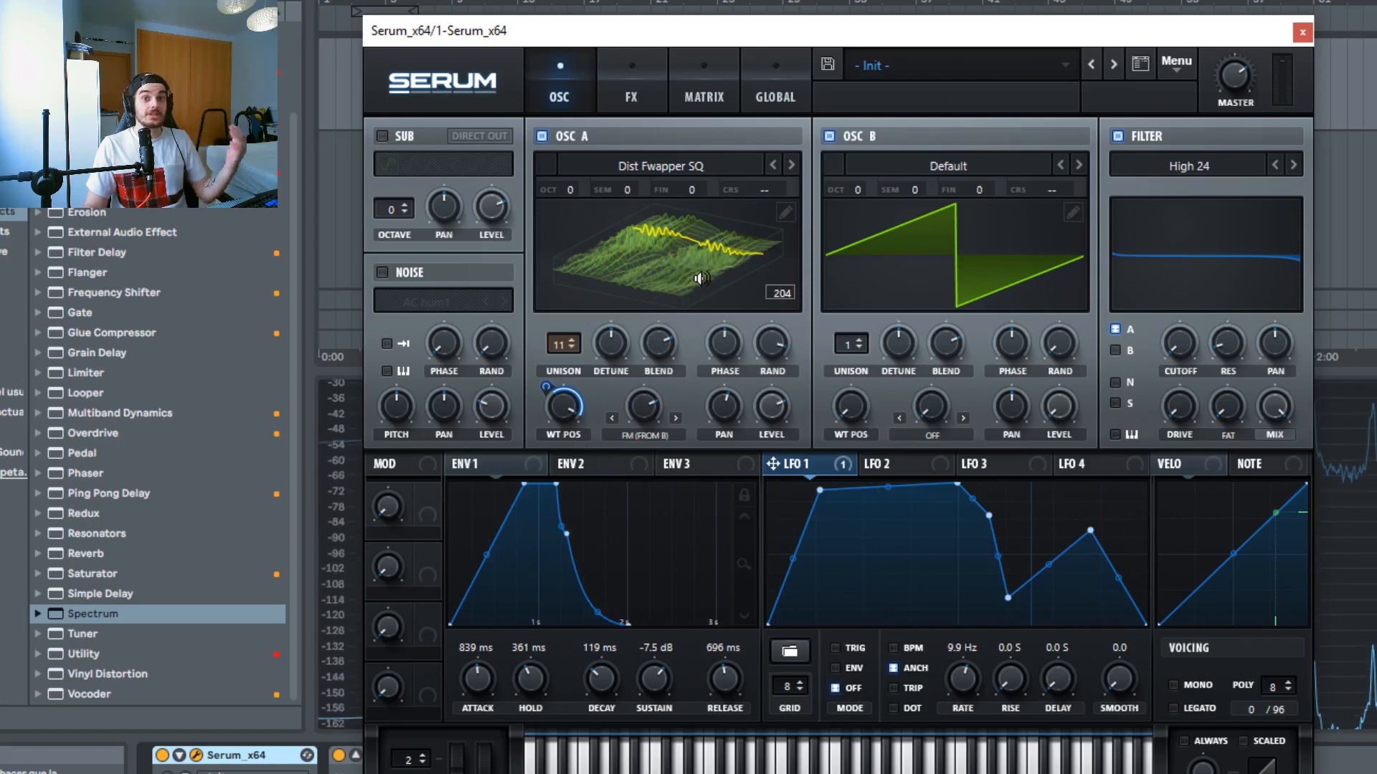
left_click(676, 418)
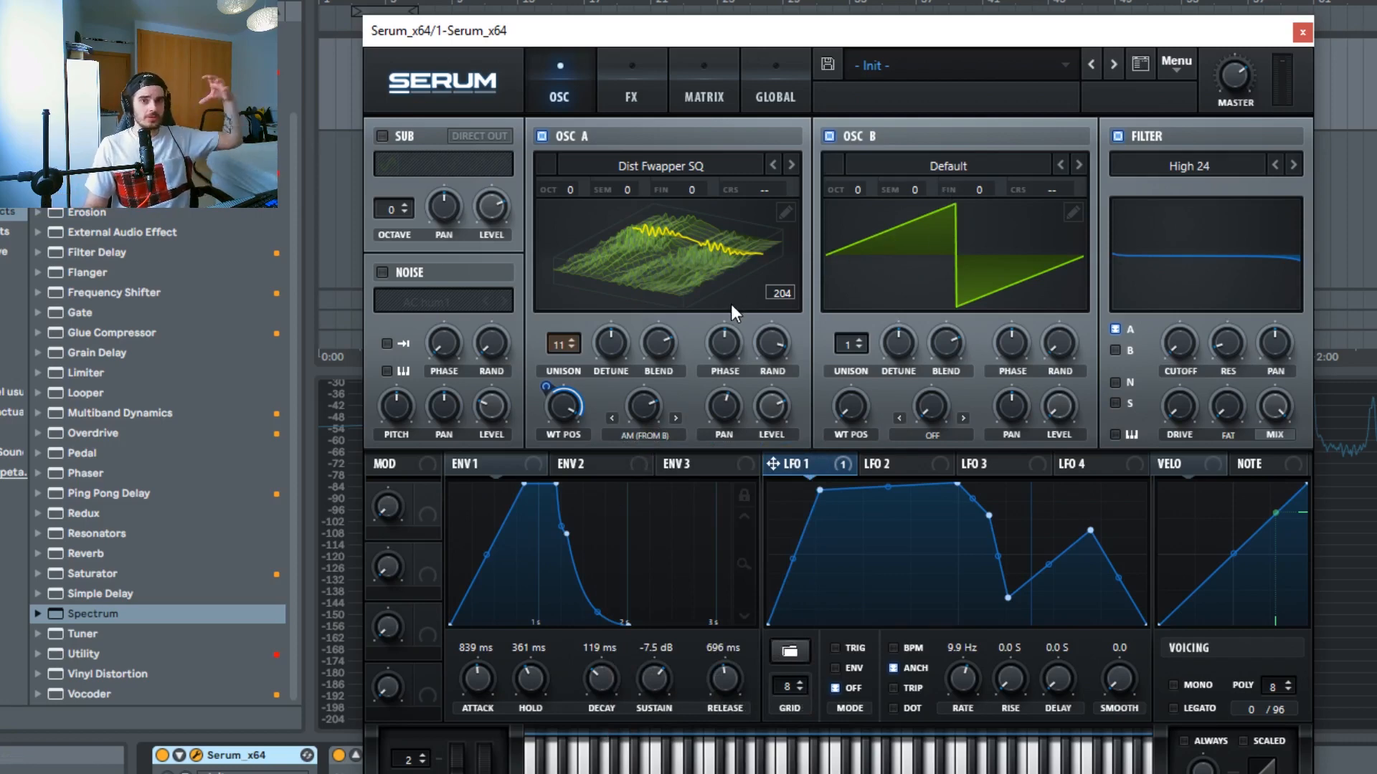
left_click(654, 433)
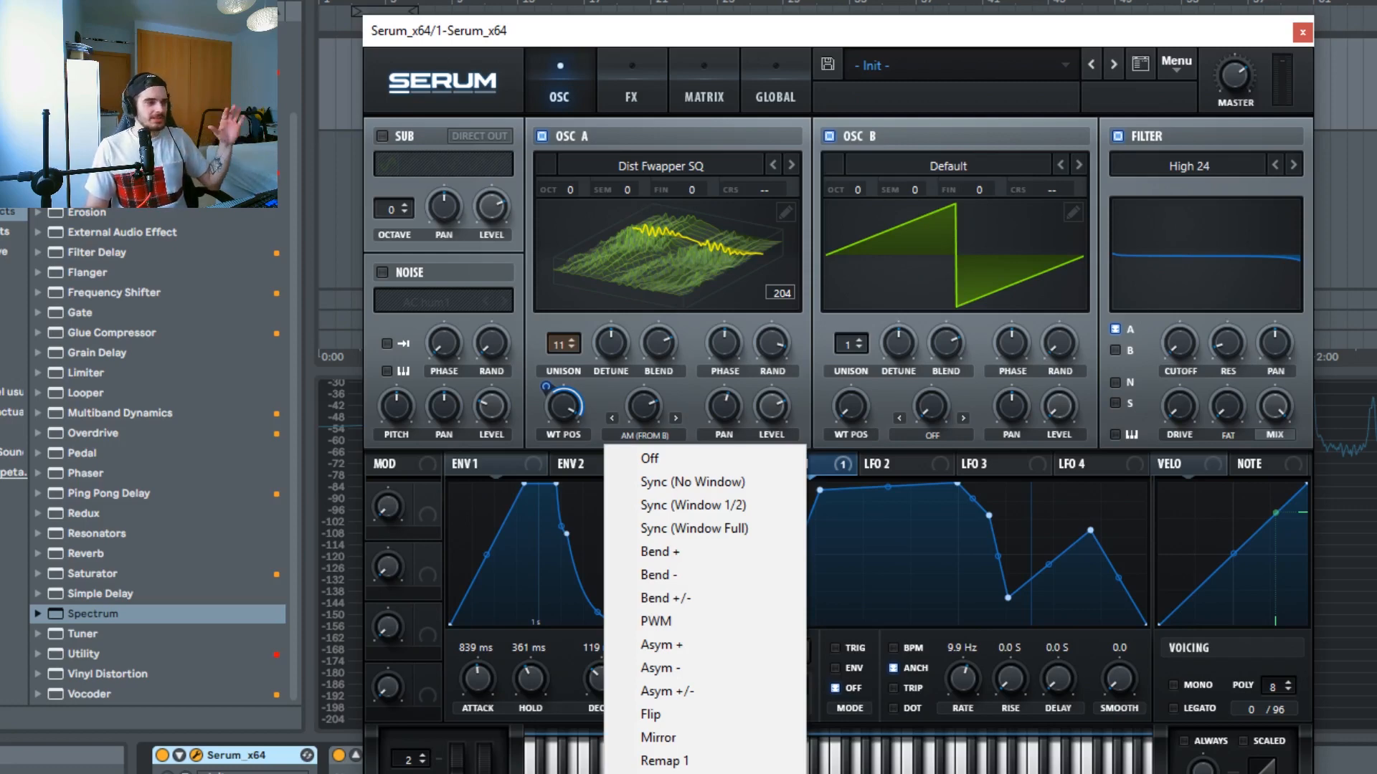
left_click(806, 329)
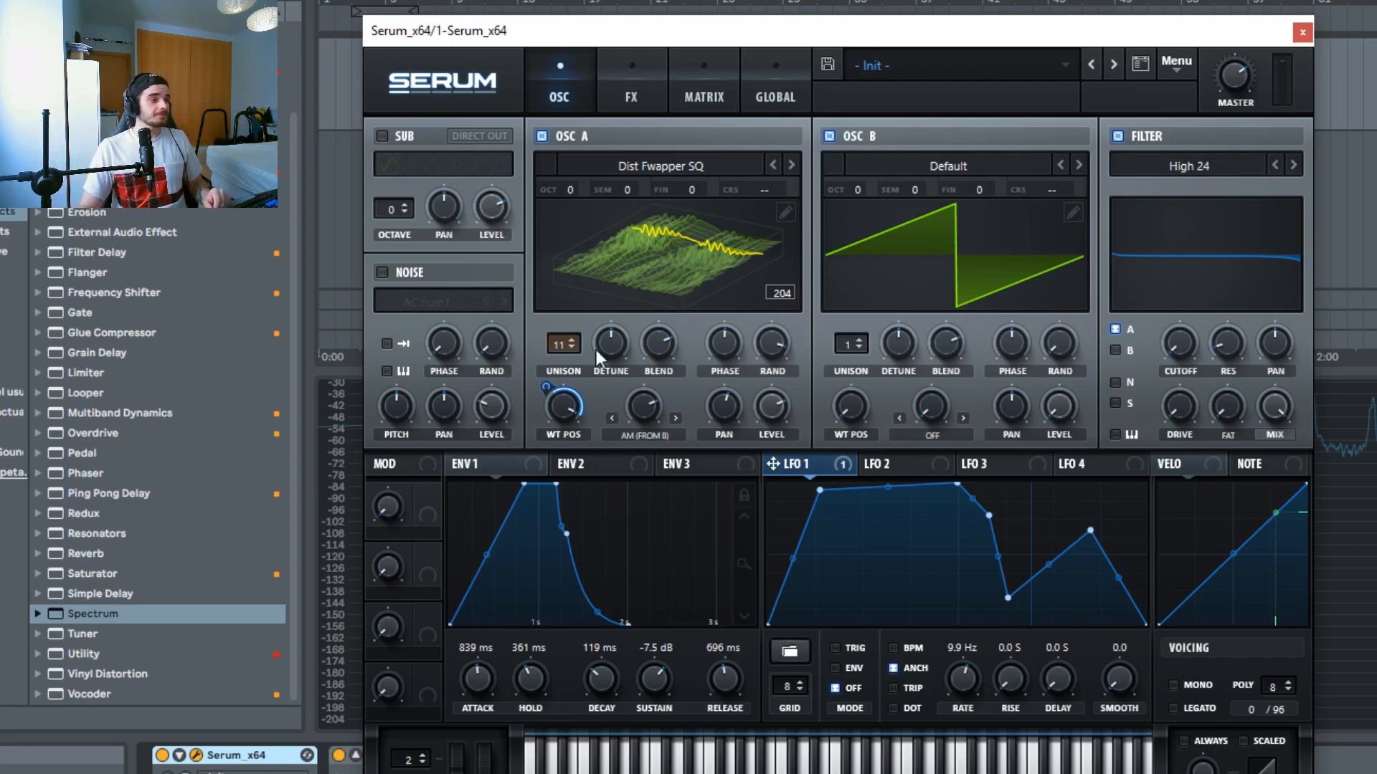
Step: Open the effects page and switch on the Distortion and Compressor effects
left_click(631, 94)
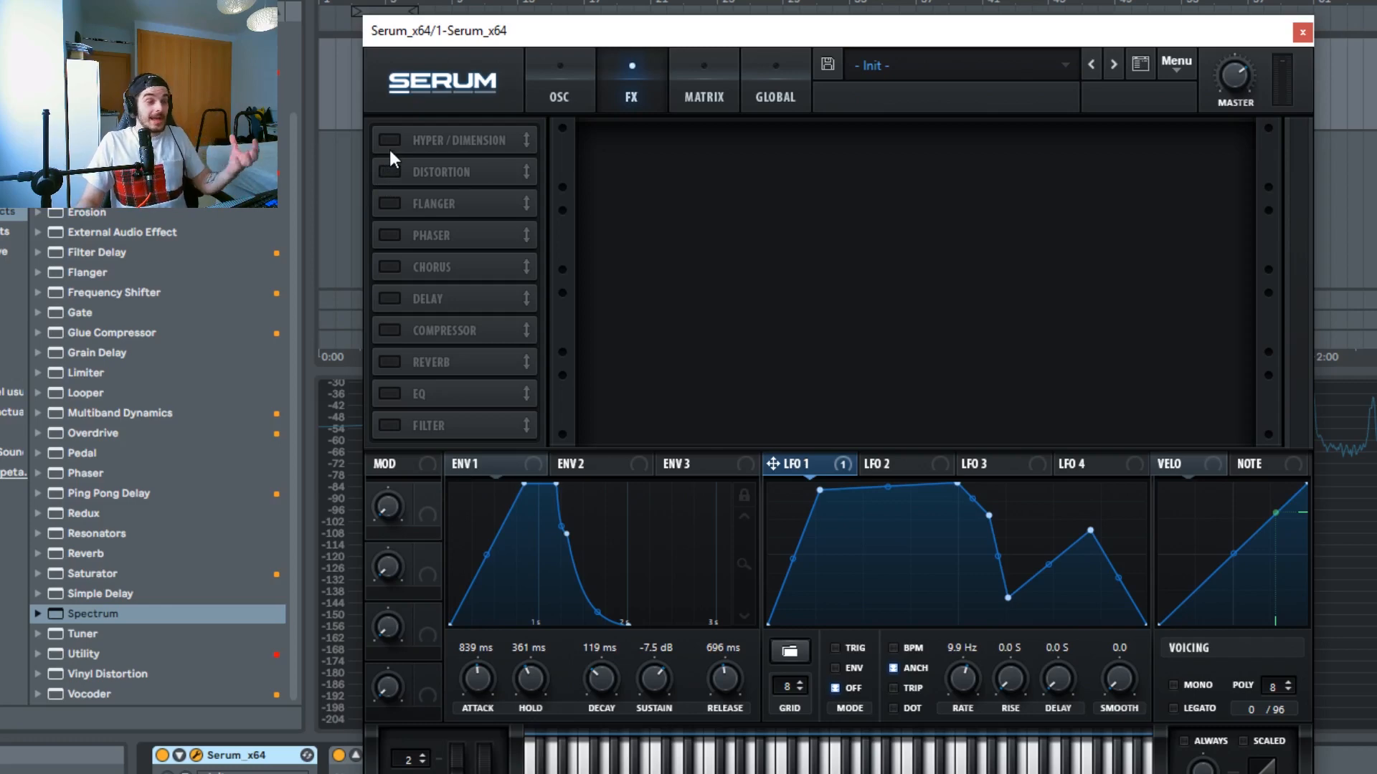
left_click(391, 173)
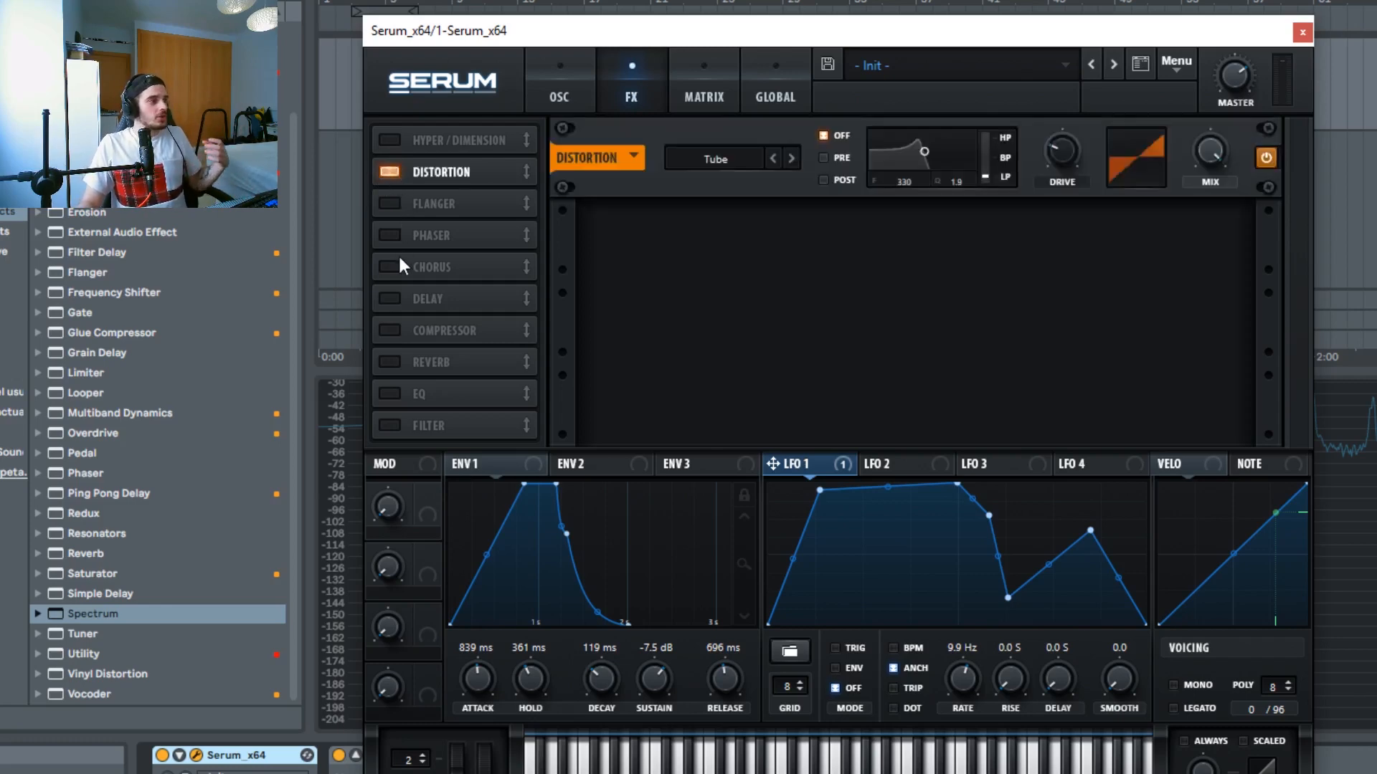
left_click(390, 331)
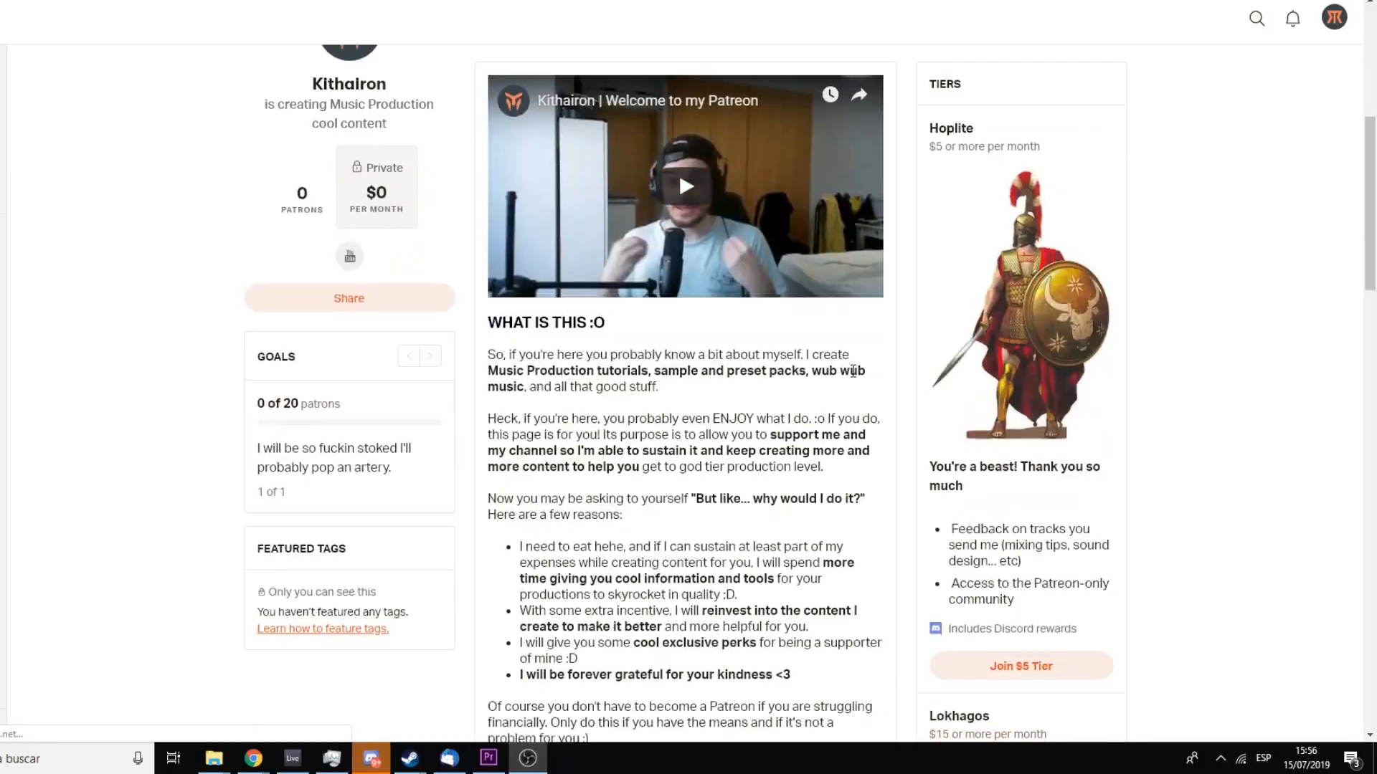
Step: Switch to the Kithairon Patreon page in the browser and start becoming a patron
scroll(889, 348, "down", 4)
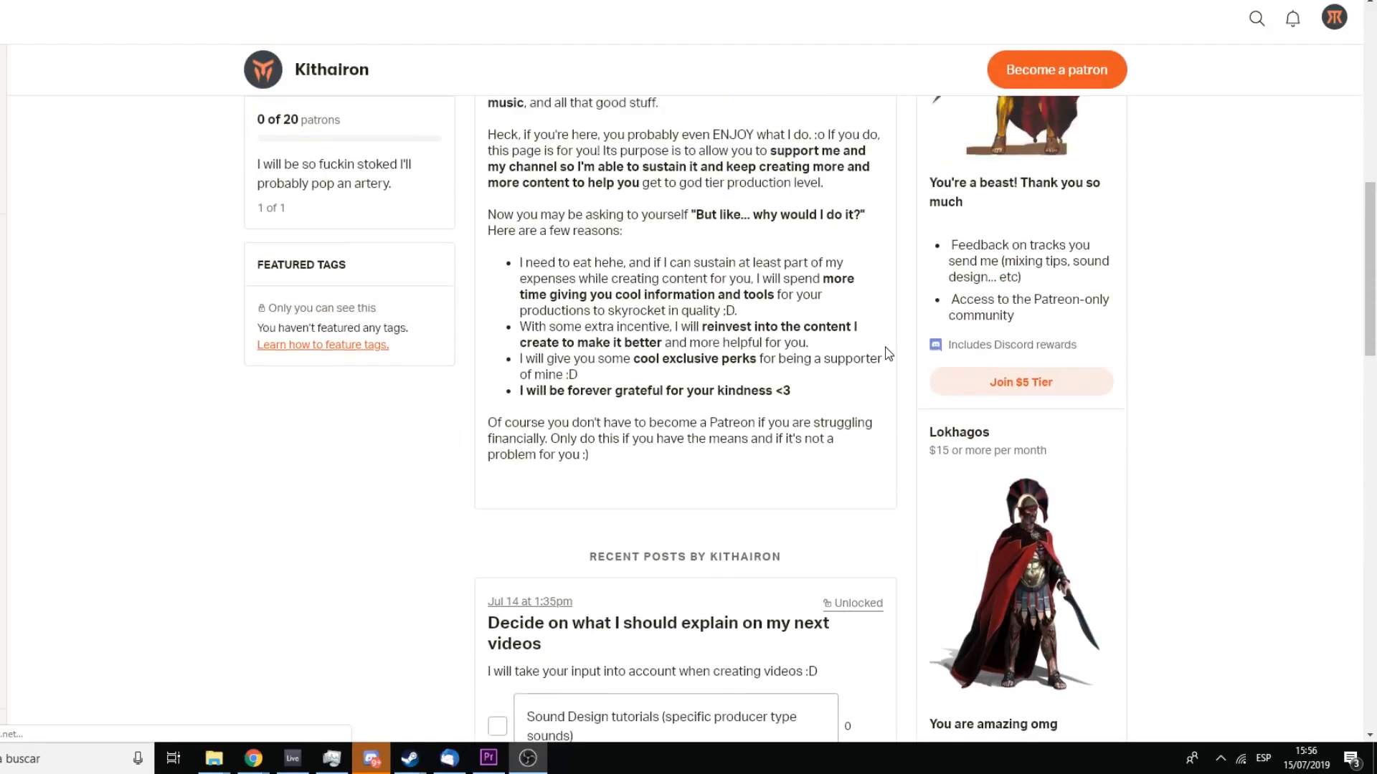
scroll(889, 351, "up", 10)
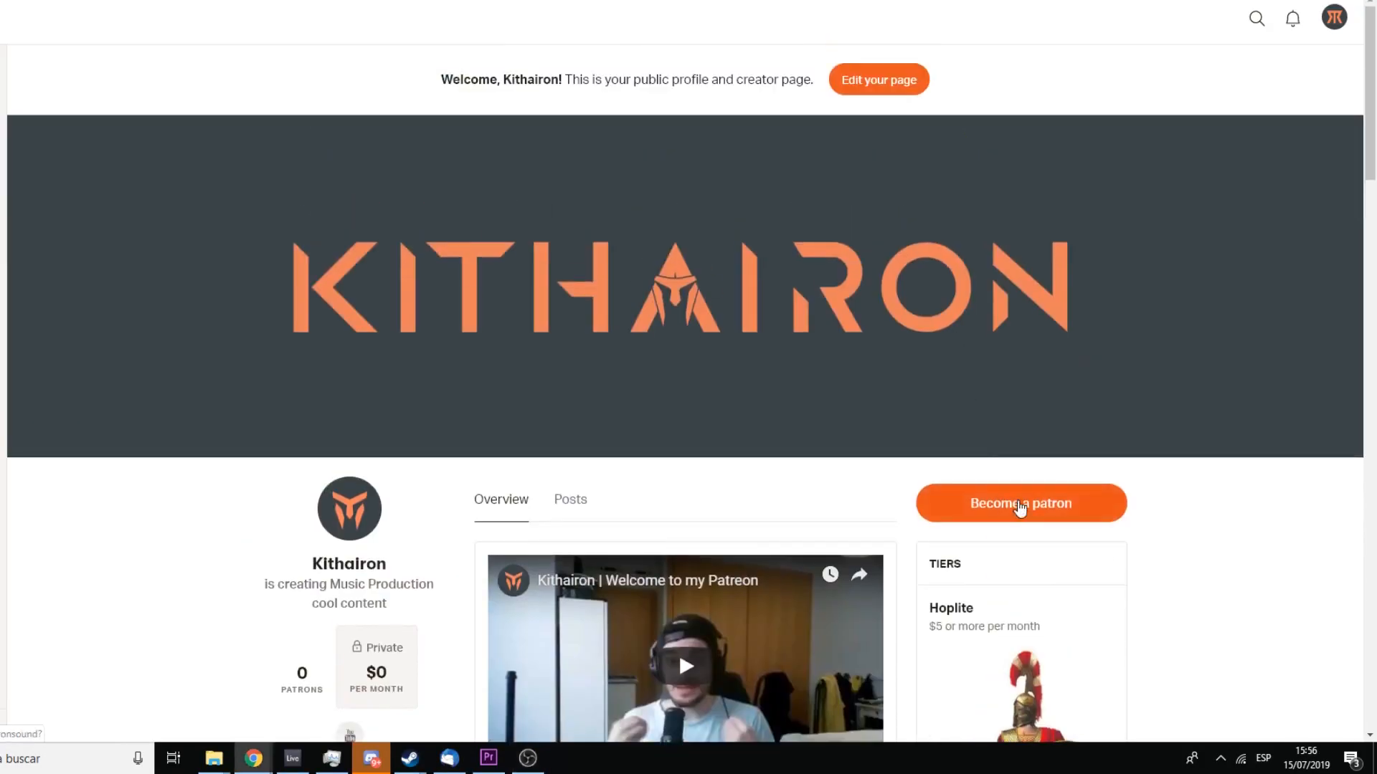
left_click(1020, 507)
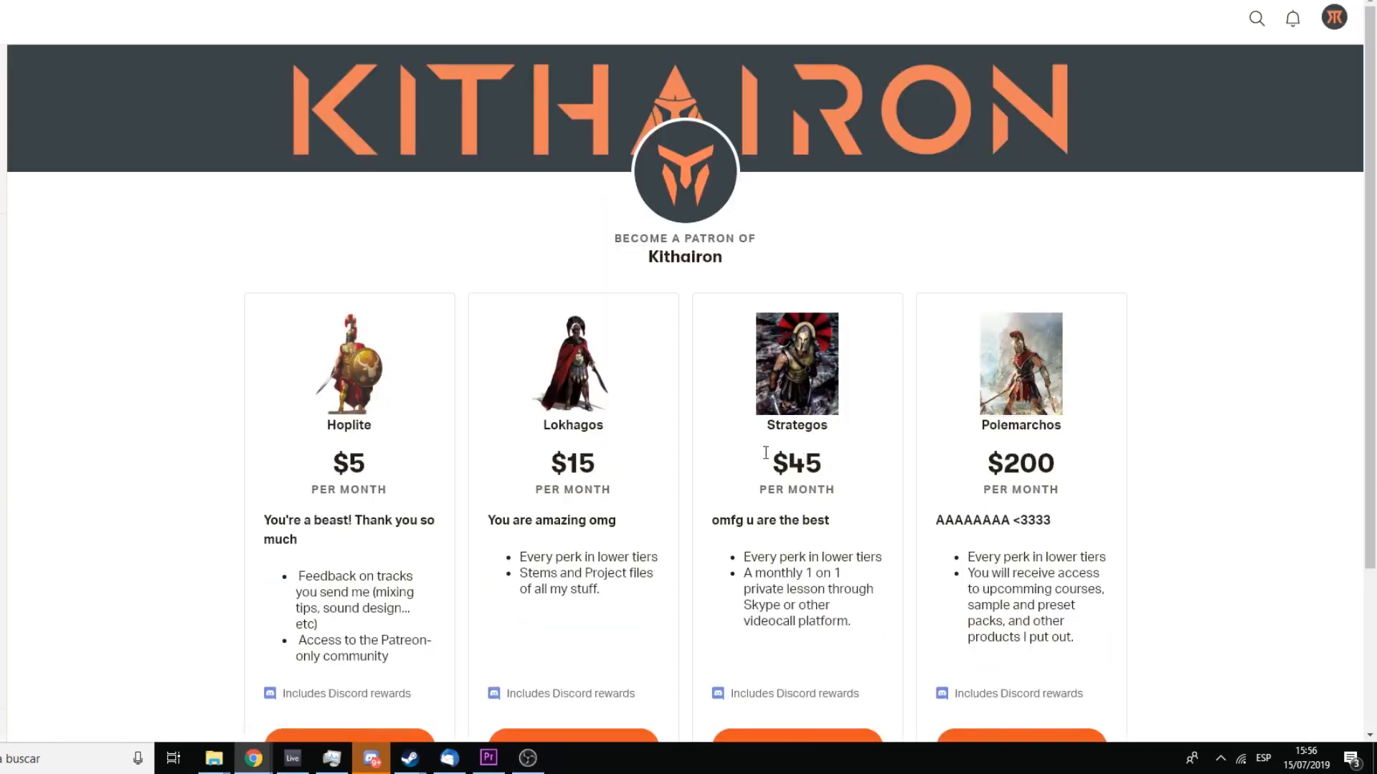
Step: Choose to make a custom pledge instead of selecting a tier
scroll(627, 409, "down", 3)
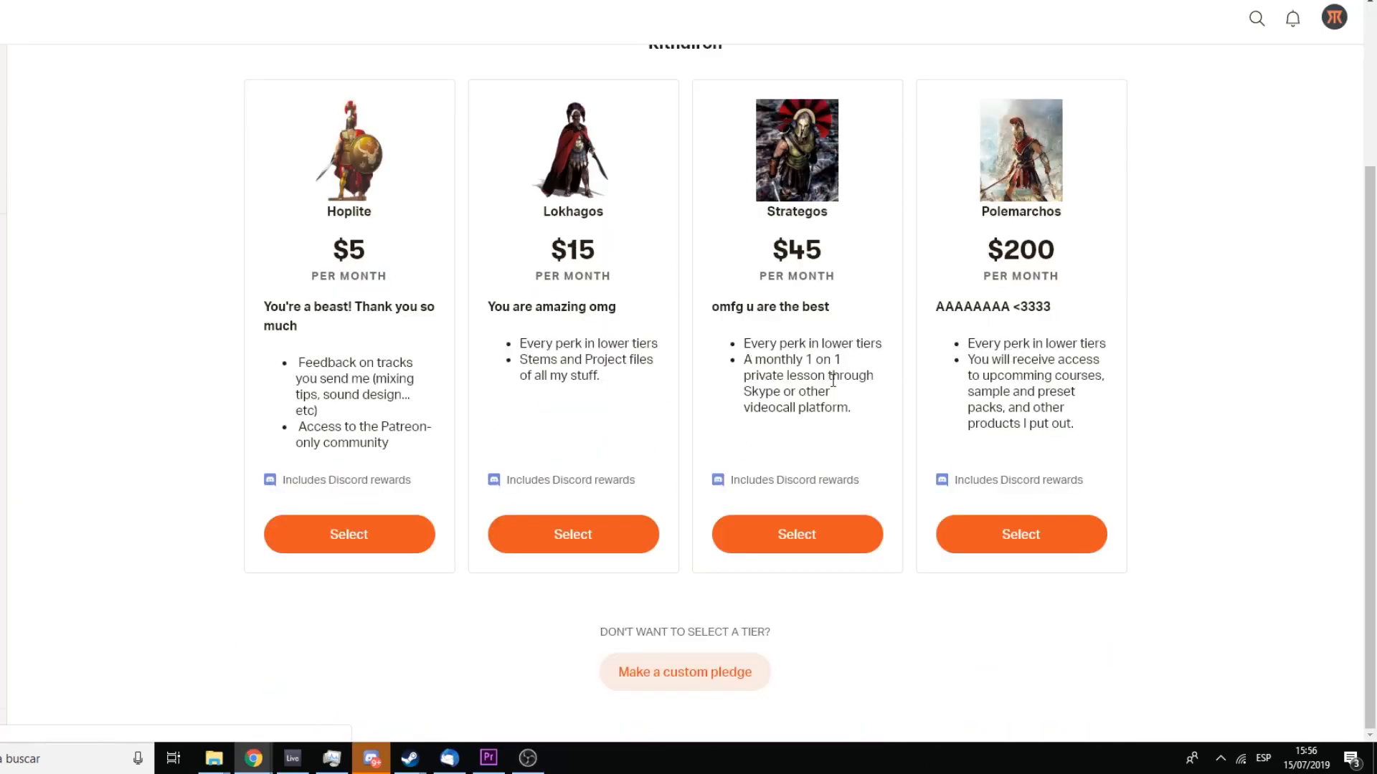
left_click(679, 663)
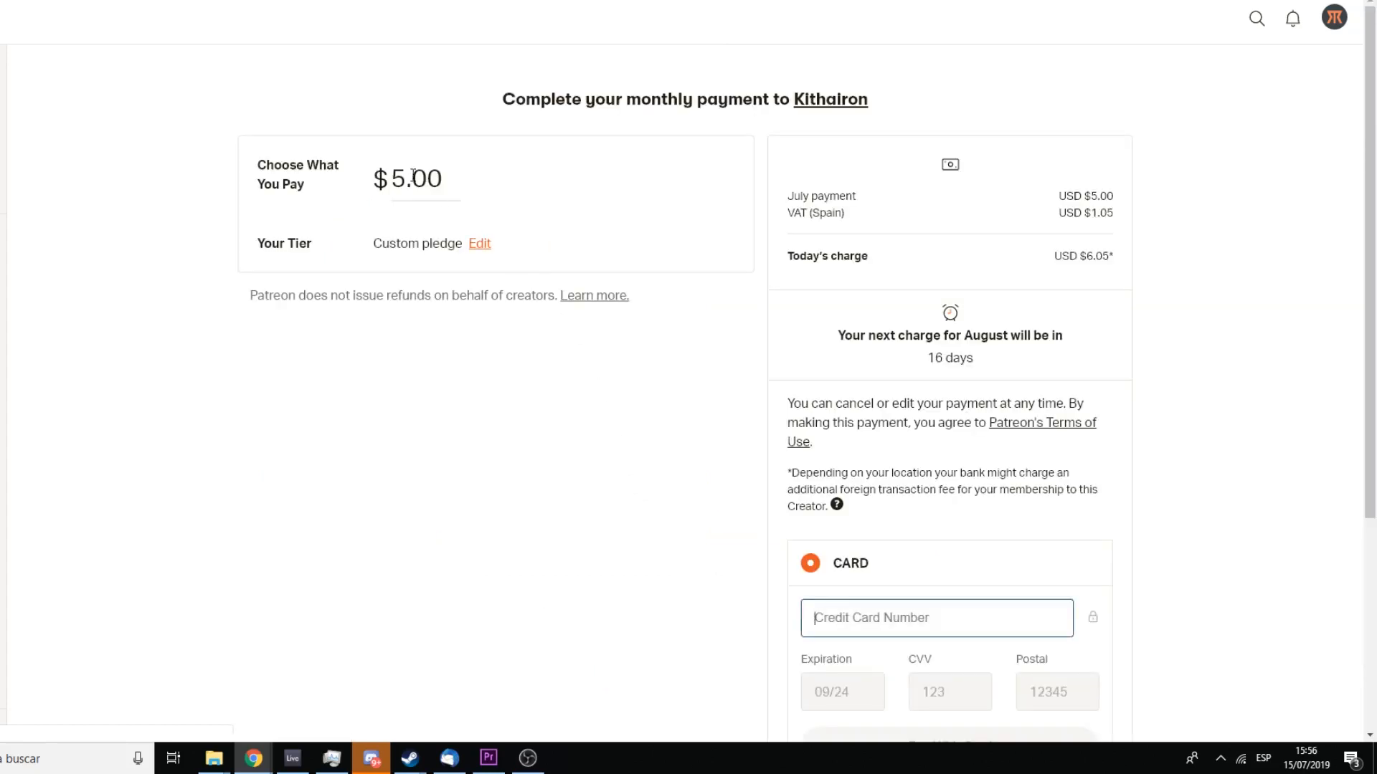
Step: Highlight part of the pledge amount and scroll through the card payment form
left_click(412, 176)
left_click_drag(428, 176, 456, 174)
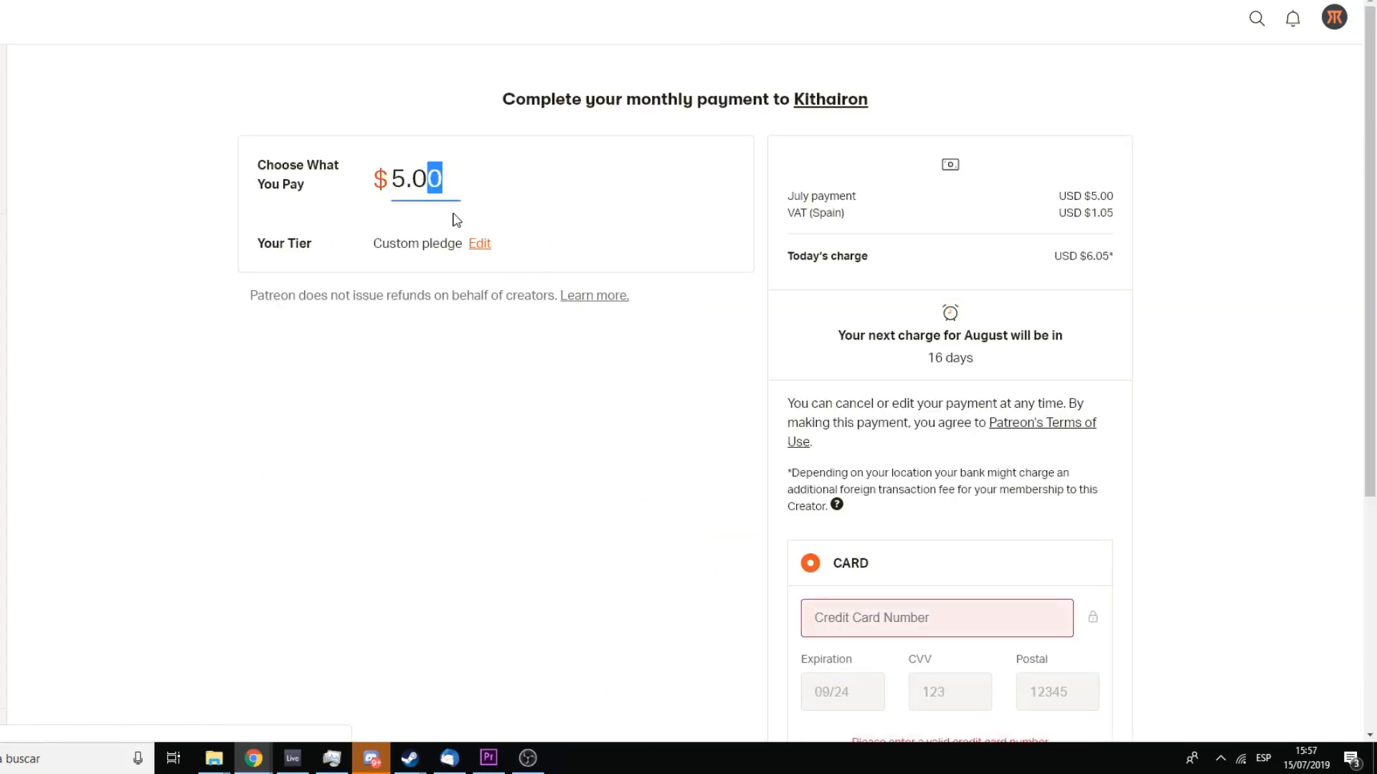
left_click(802, 292)
scroll(901, 330, "down", 3)
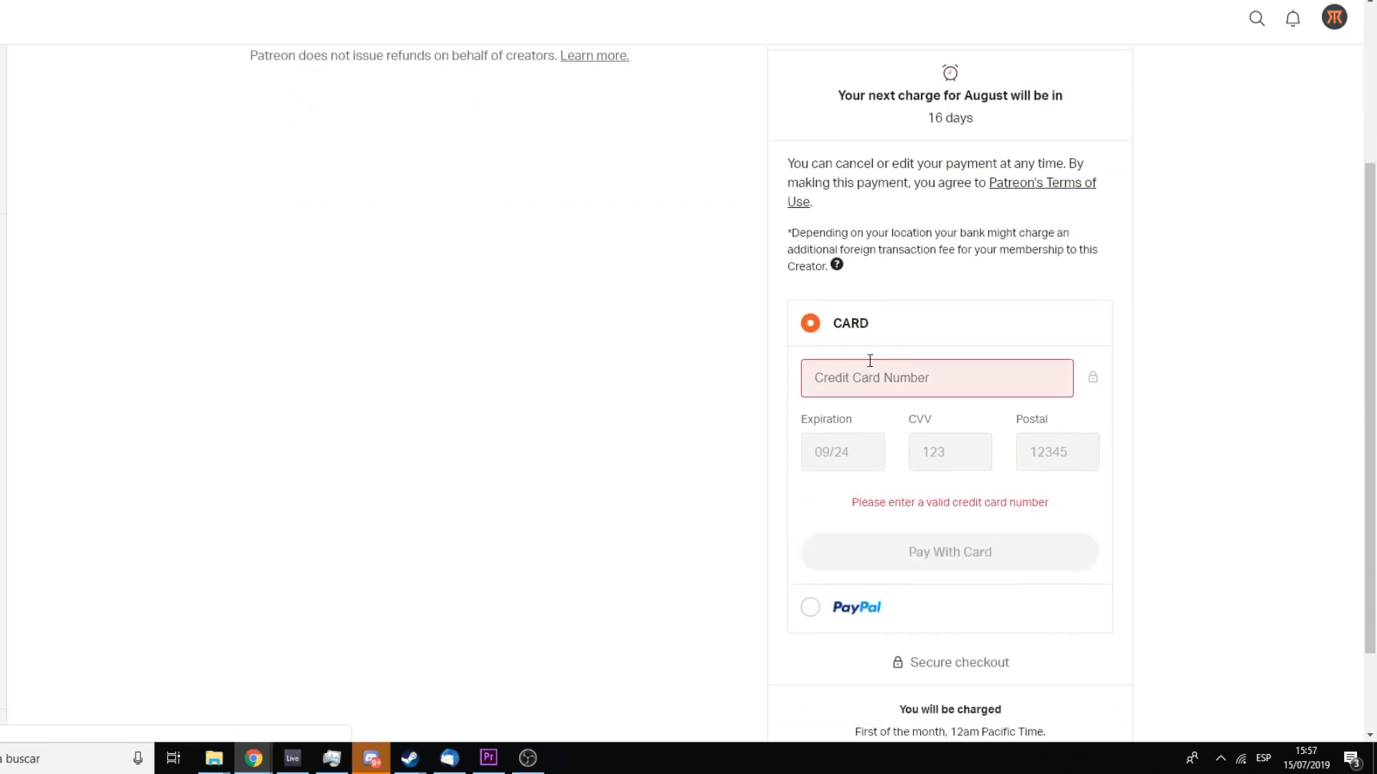
scroll(870, 360, "up", 3)
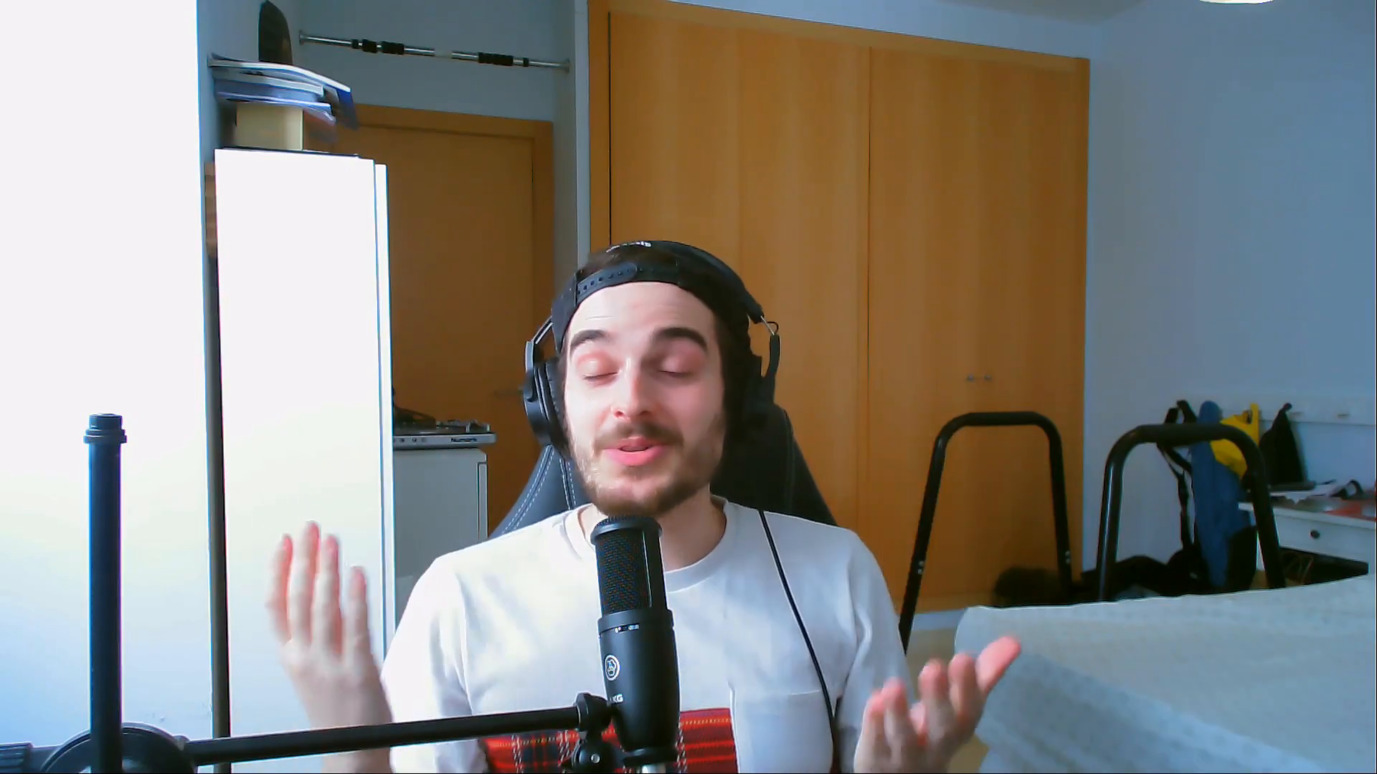